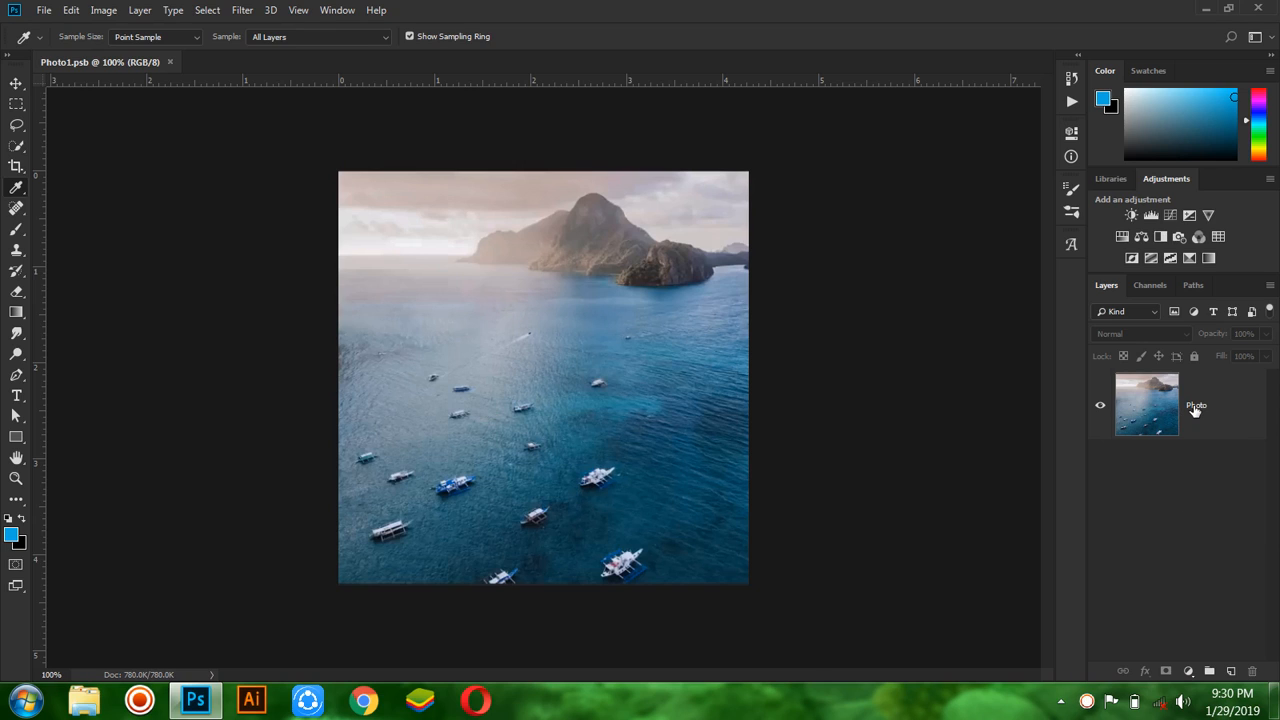
Convert the Photo layer to a smart object and duplicate it.
right_click(1195, 410)
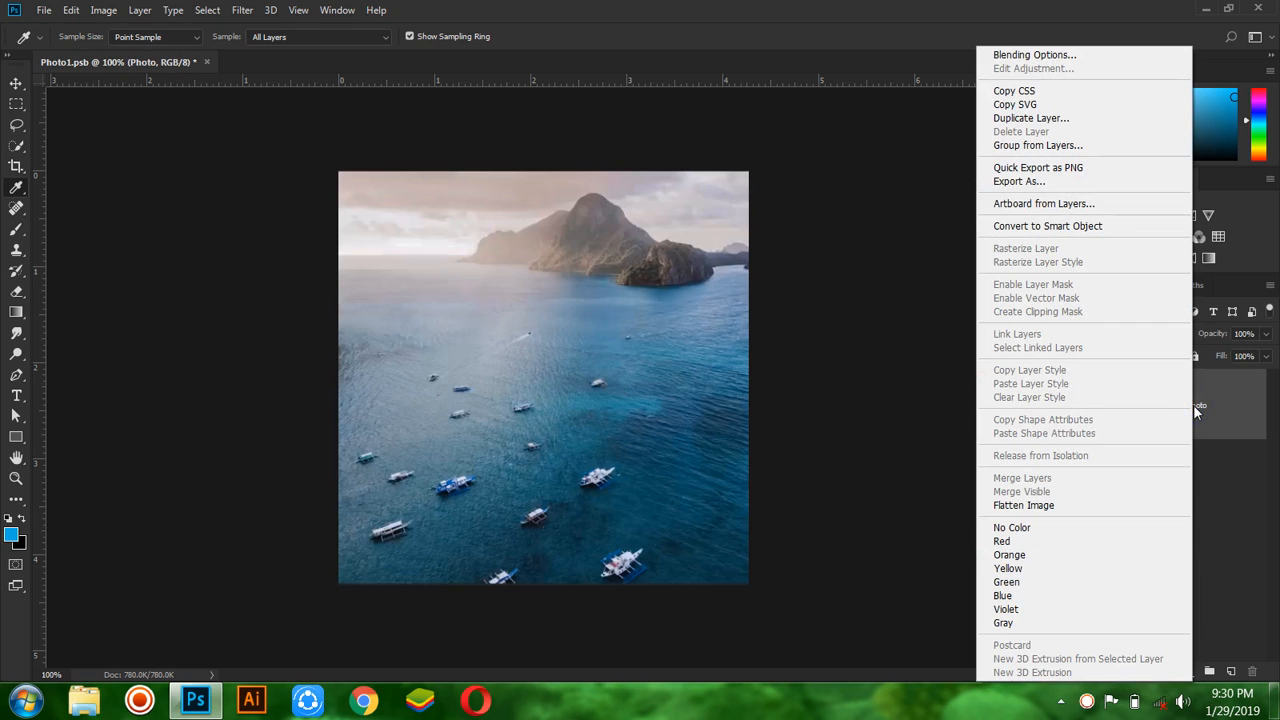
left_click(1078, 227)
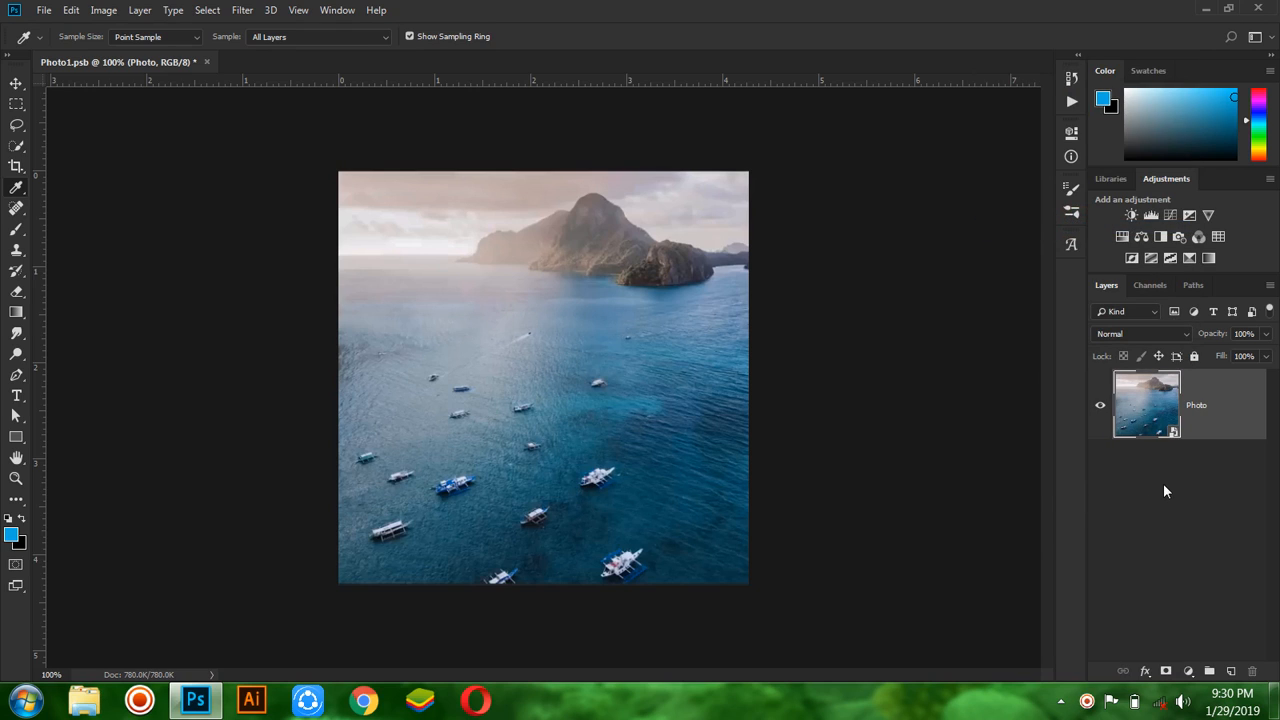
left_click(1221, 414)
left_click_drag(1221, 414, 1230, 672)
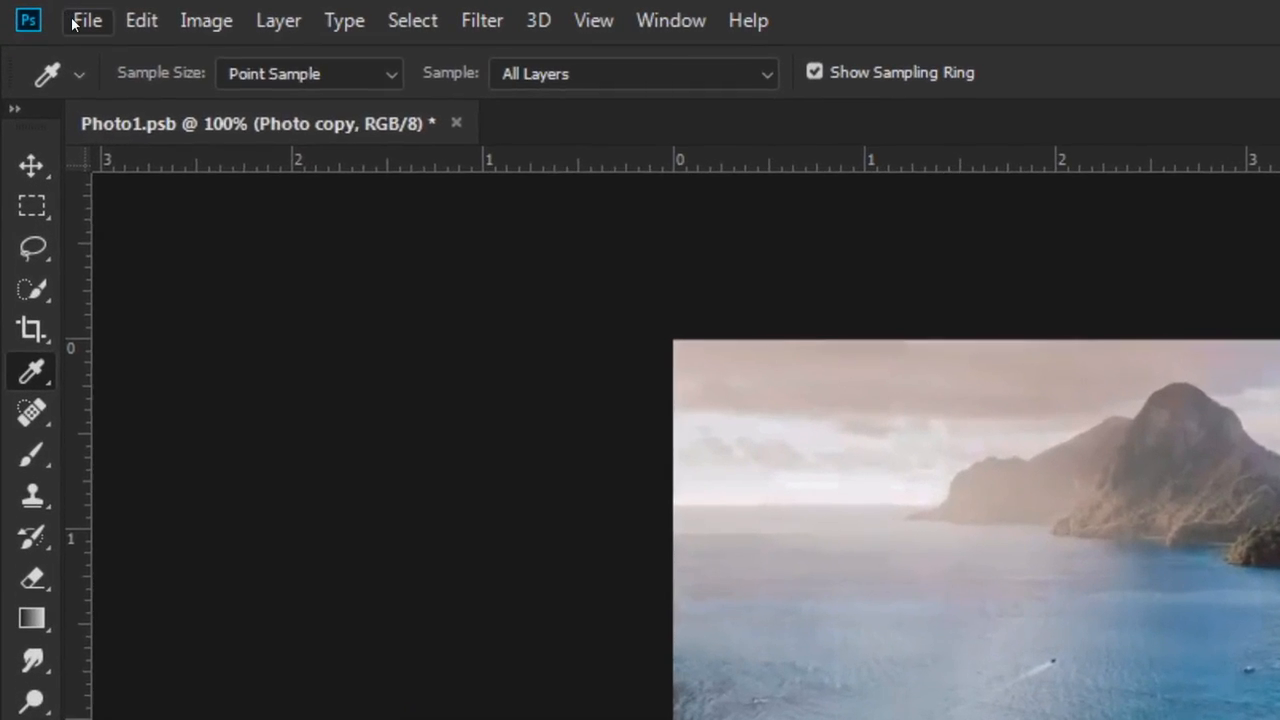
Rotate the duplicated photo layer 90° counter clockwise.
left_click(38, 10)
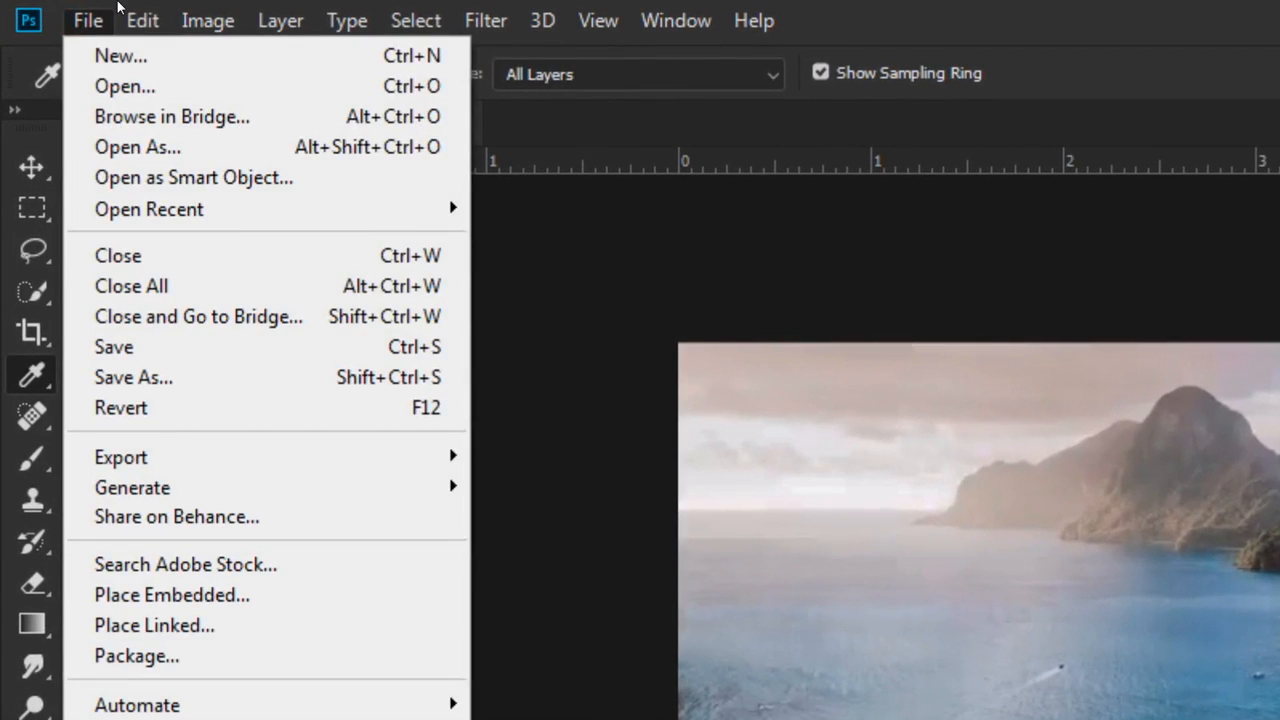
mouse_move(138, 18)
mouse_move(215, 376)
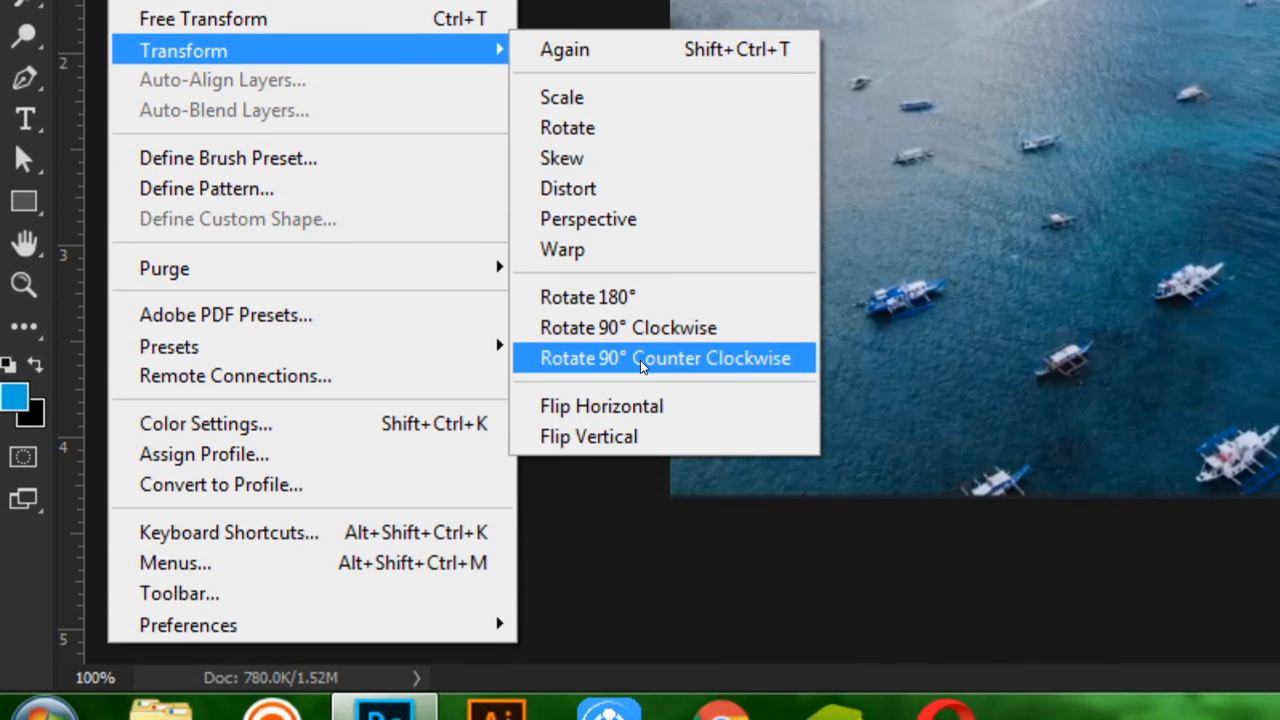
left_click(642, 358)
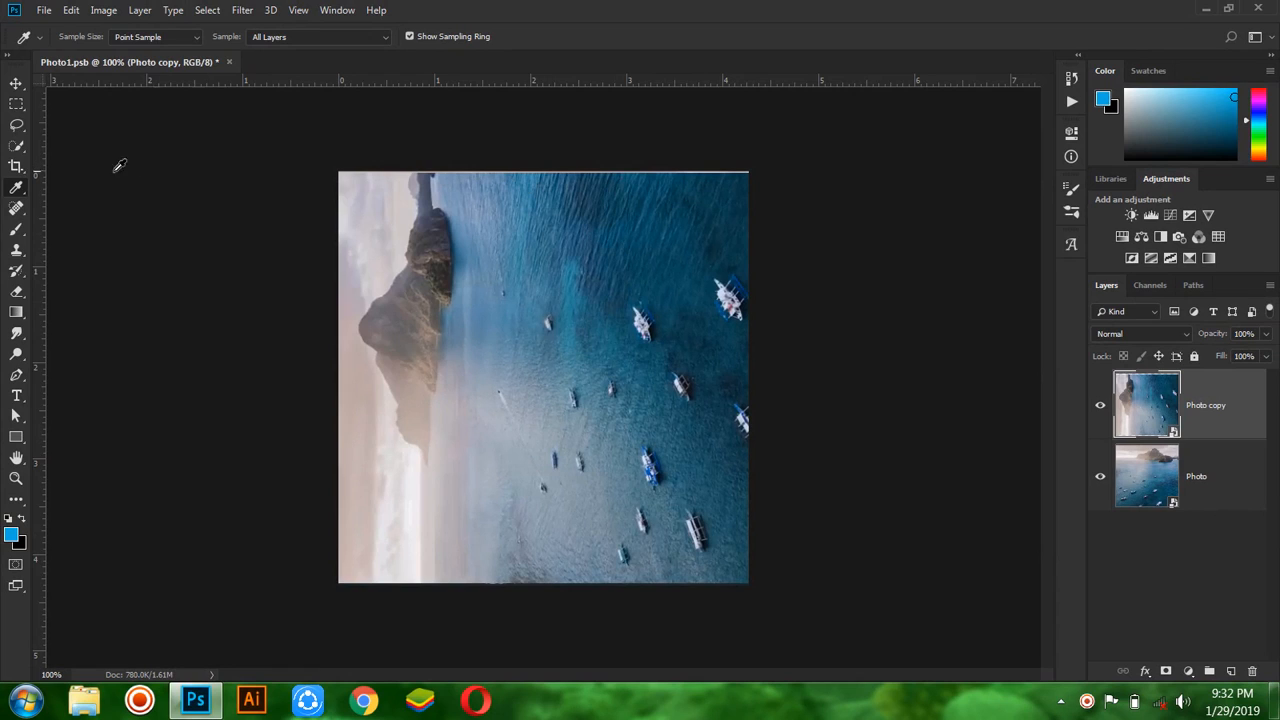
Stretch the rotated copy's upper edge so it reaches the canvas's upper edge, and apply the transform.
left_click(16, 83)
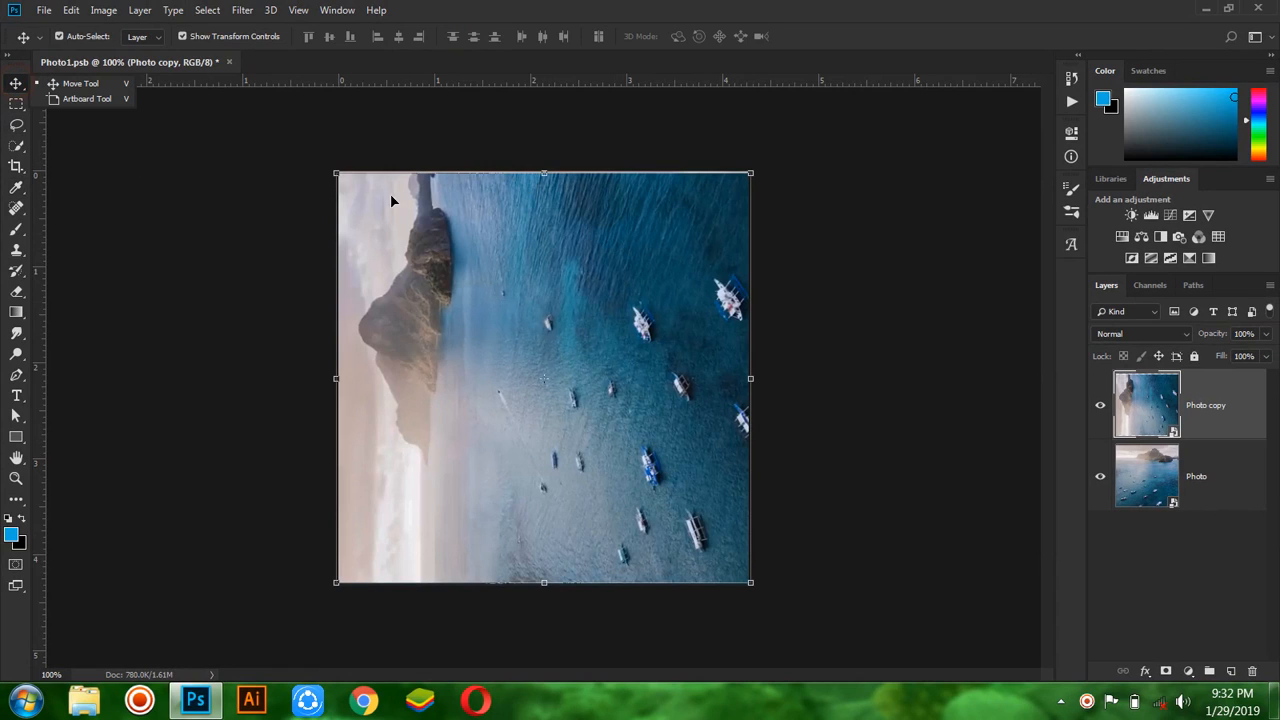
left_click(62, 83)
left_click_drag(545, 174, 542, 172)
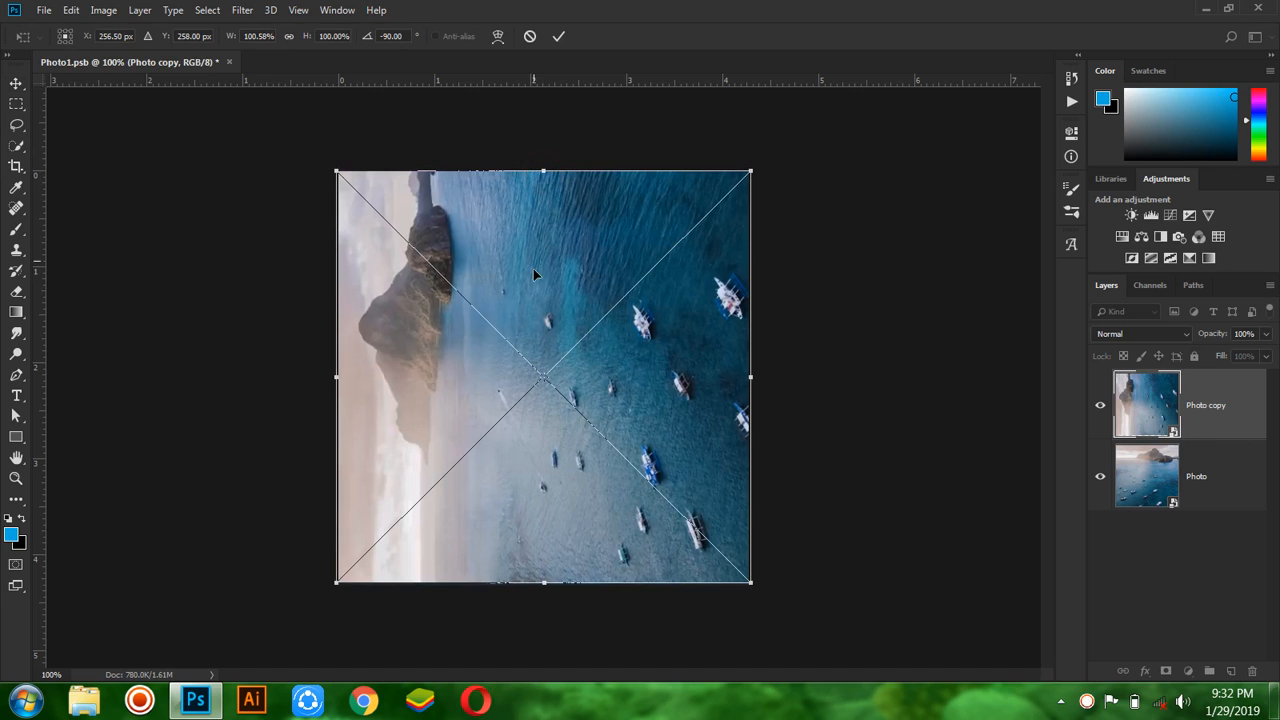
left_click(560, 38)
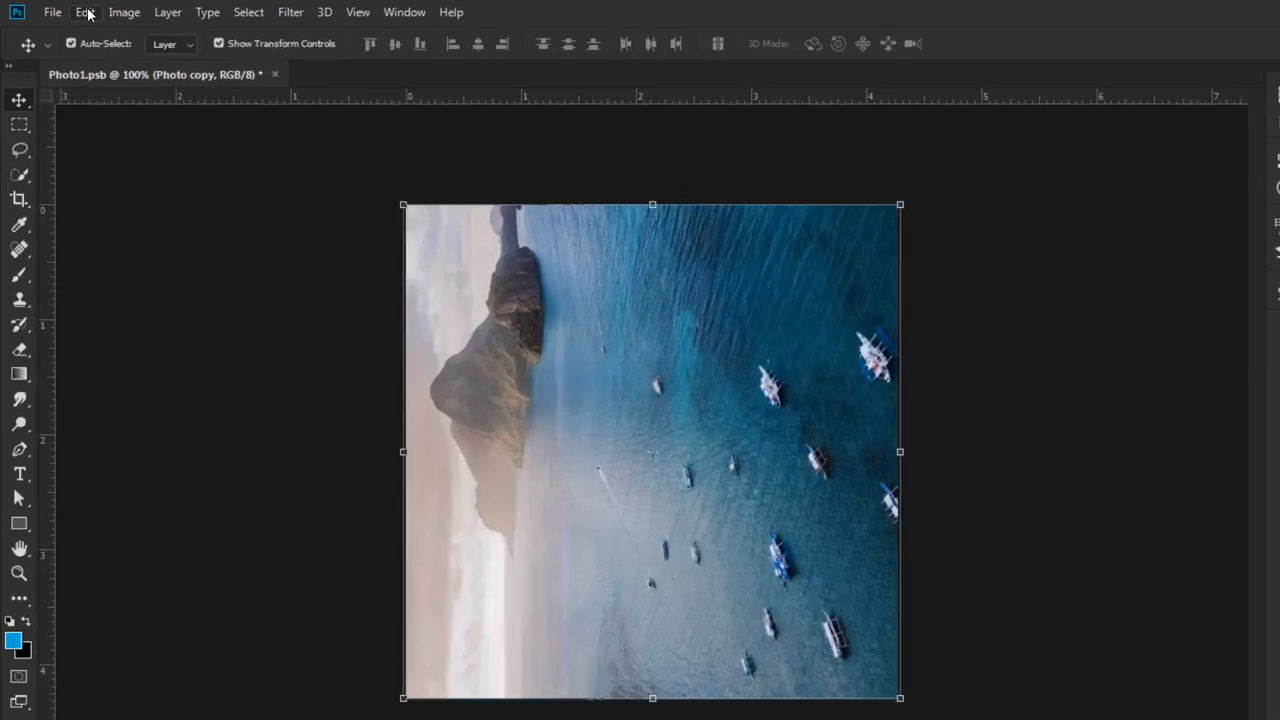
Flip the rotated photo copy vertically.
left_click(71, 10)
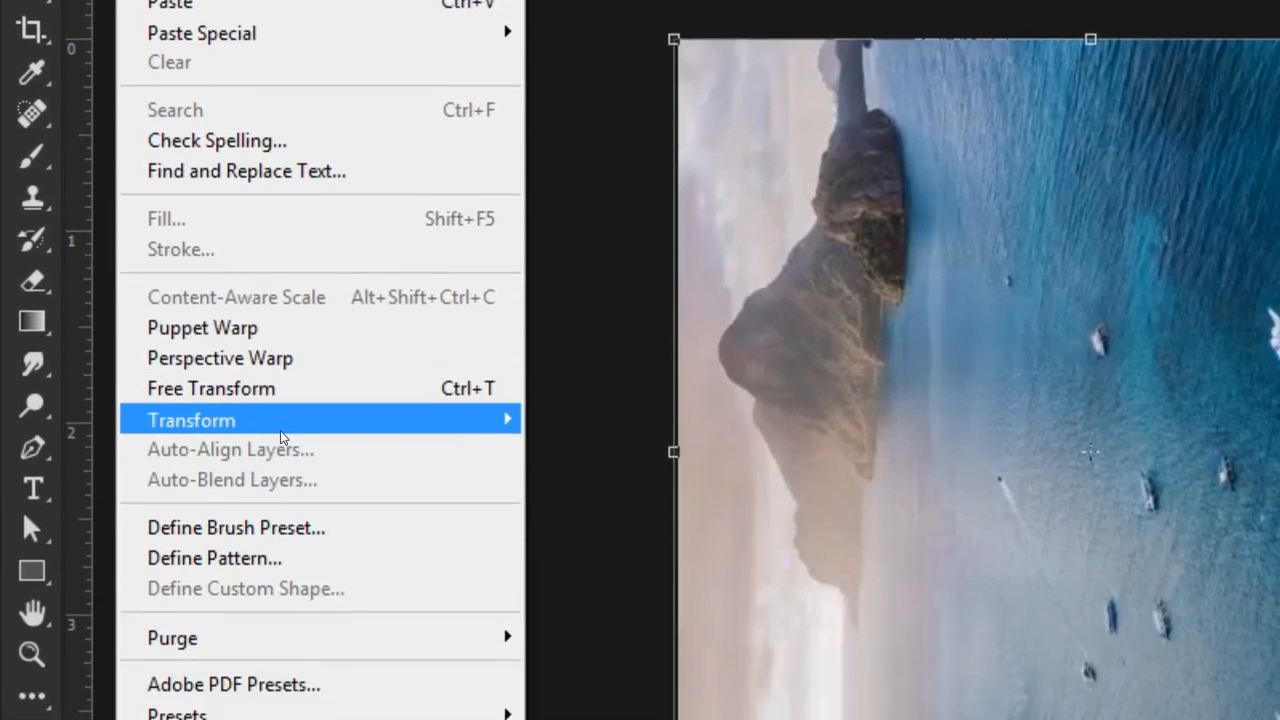
mouse_move(270, 655)
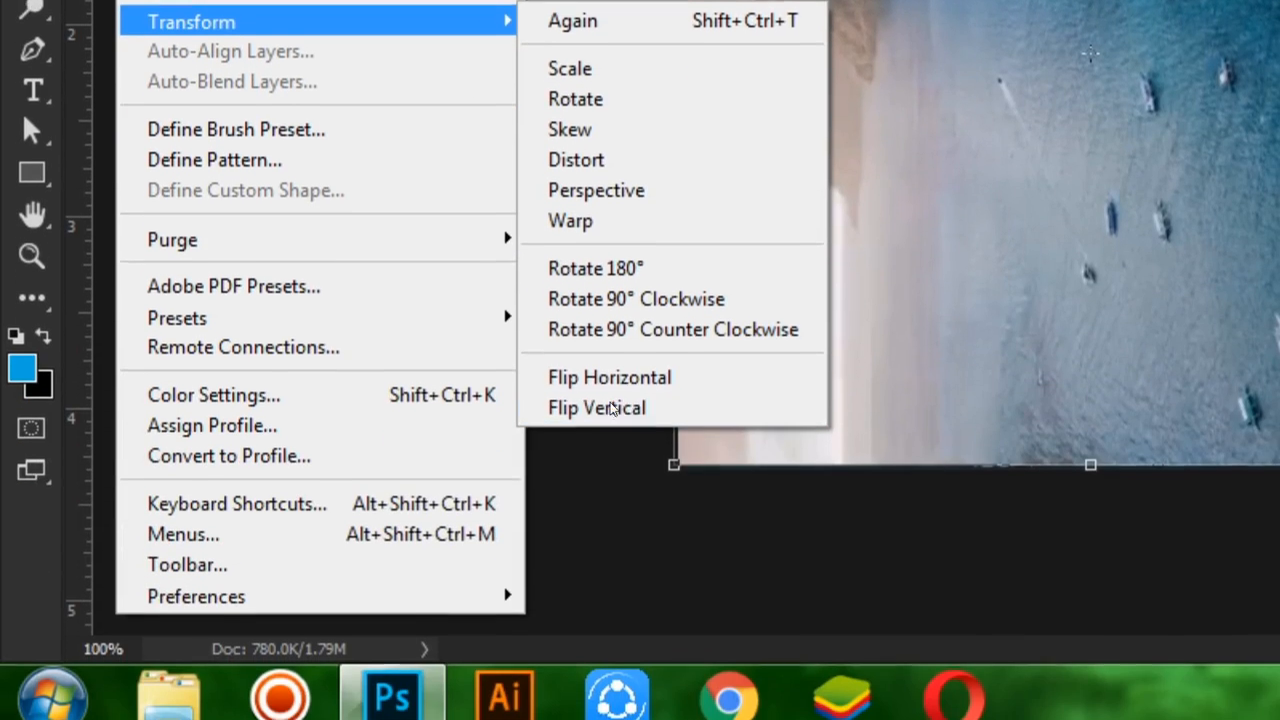
left_click(596, 388)
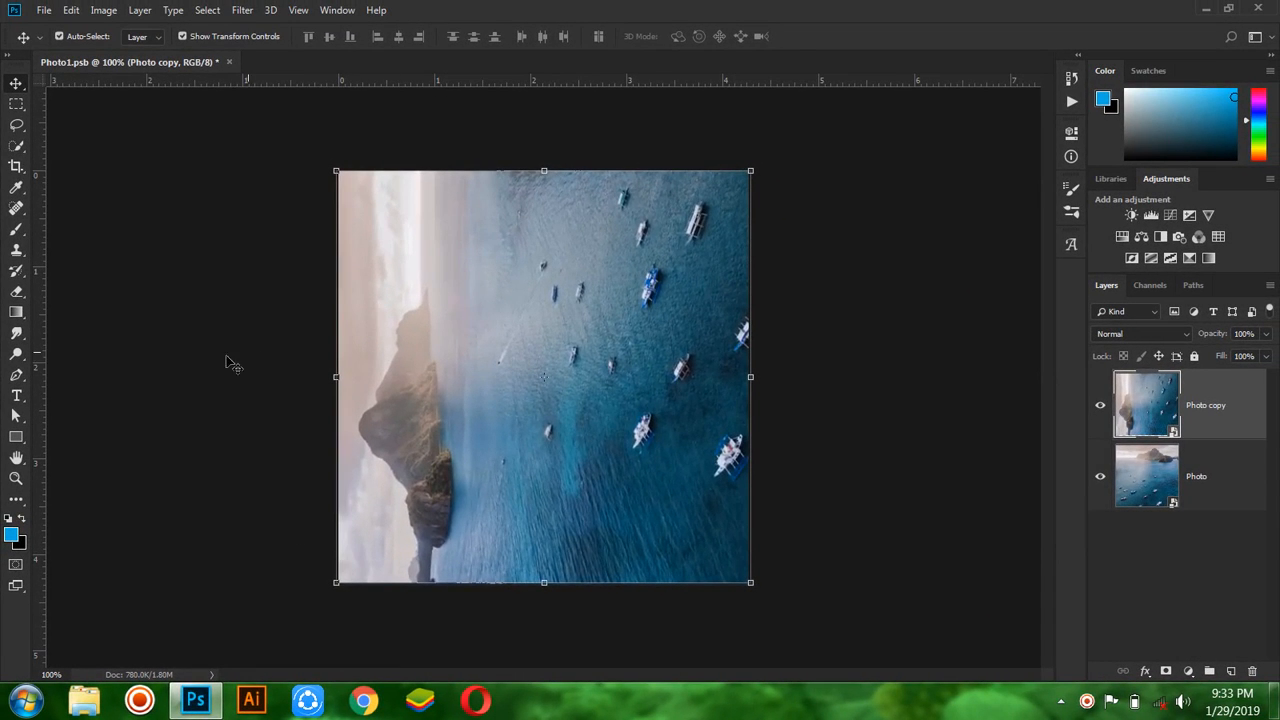
Draw a closed triangular path with the Pen tool along the canvas diagonal, enclosing the lower-left half of the image.
left_click(16, 375)
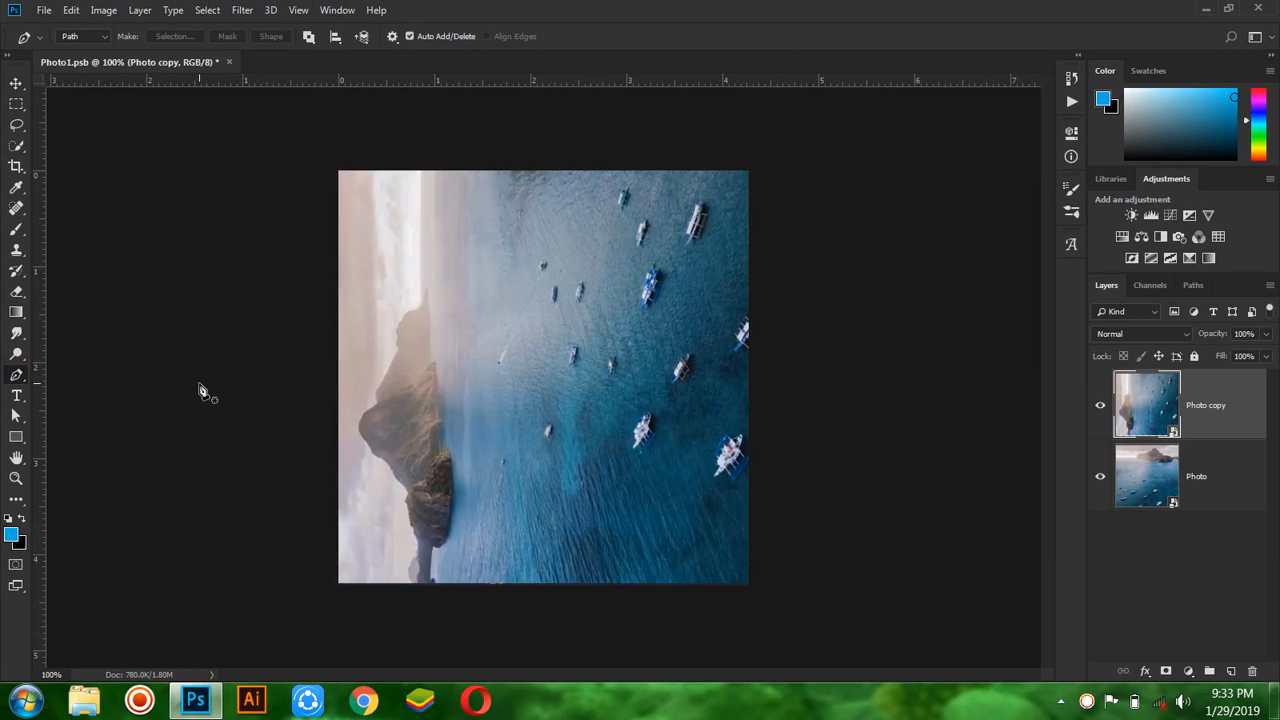
left_click(770, 609)
left_click(317, 159)
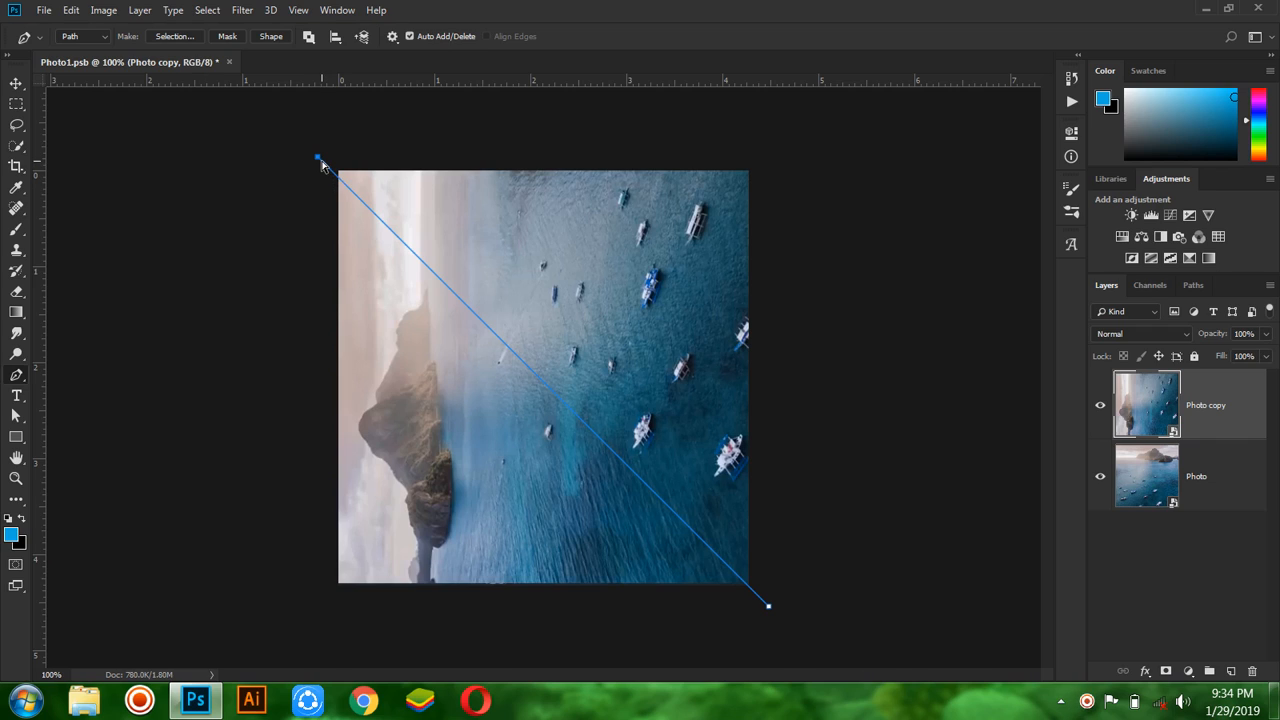
left_click_drag(317, 158, 314, 148)
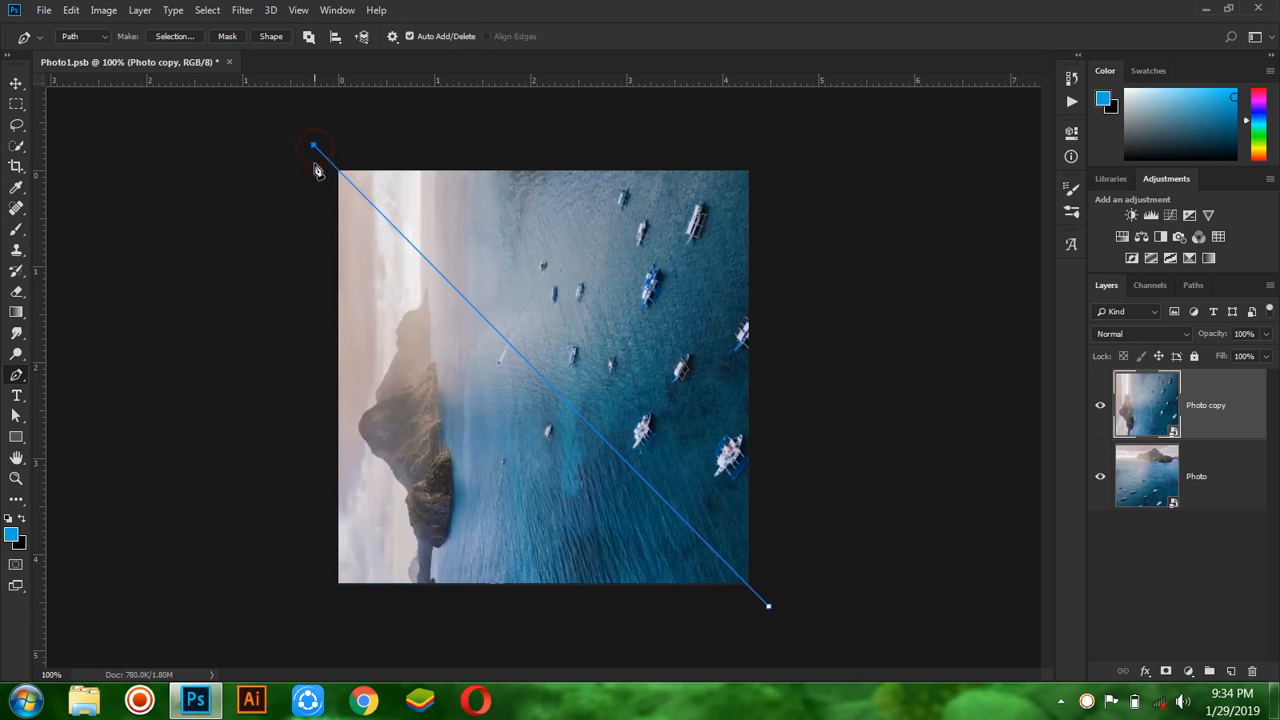
left_click(767, 609)
left_click_drag(767, 610, 775, 614)
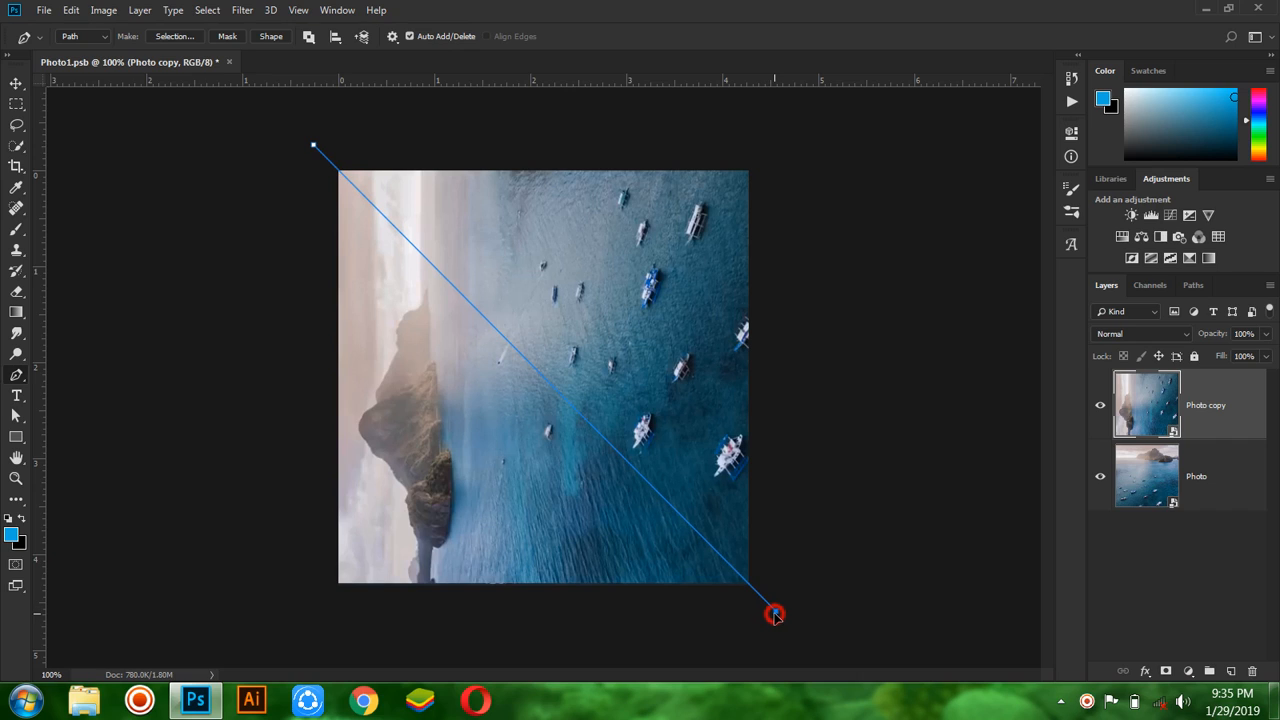
left_click(289, 615, "shift")
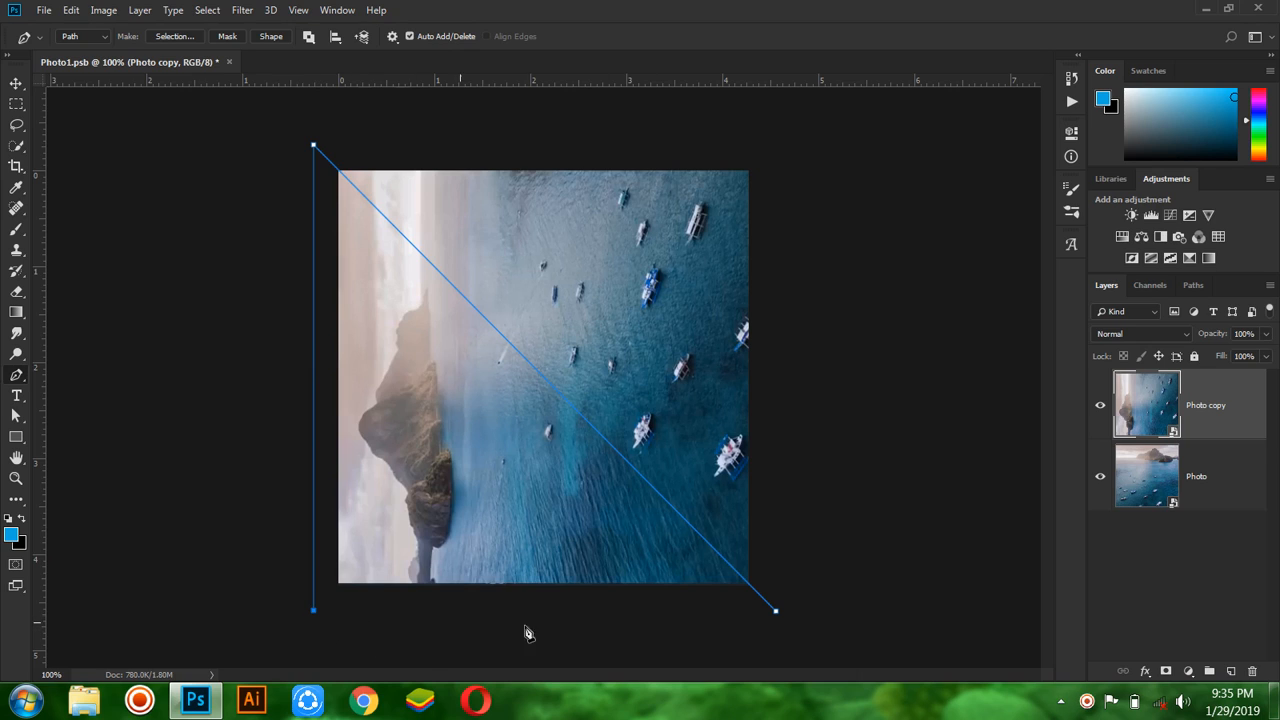
left_click(776, 612)
Turn the triangular path into a new anti-aliased selection with 0.5 px feather and add it as the photo copy's layer mask.
right_click(559, 499)
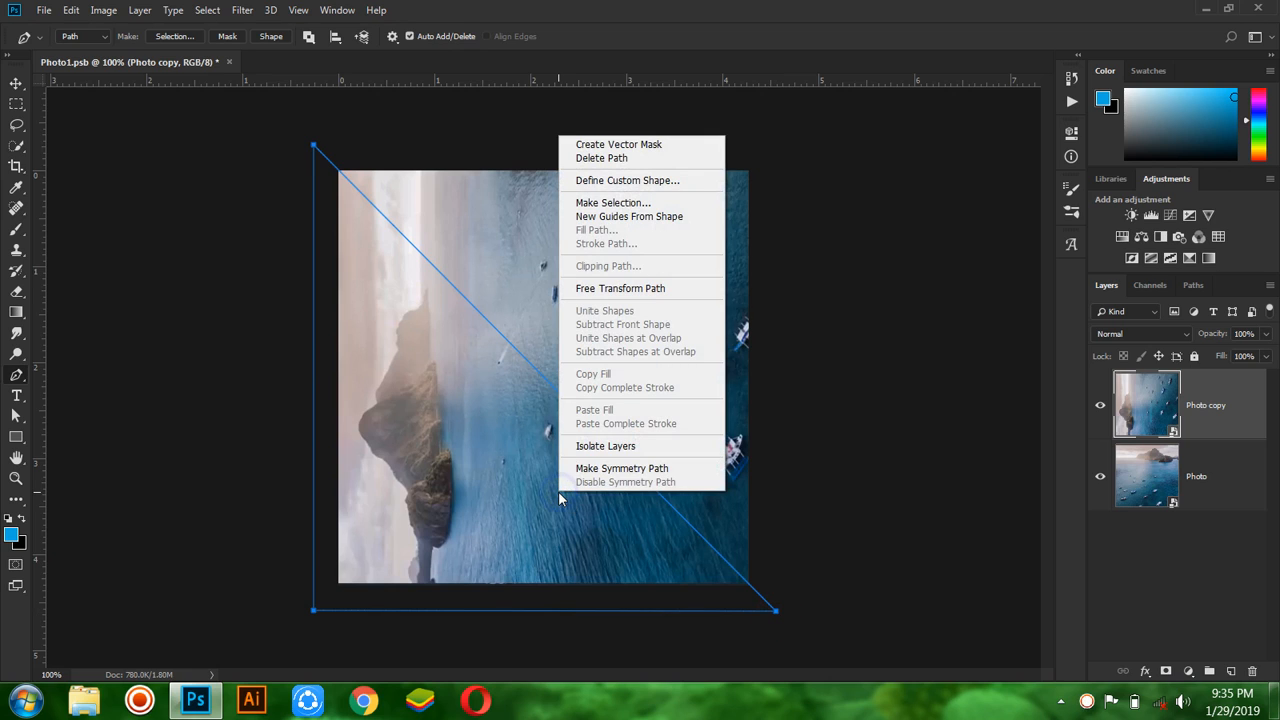
left_click(582, 205)
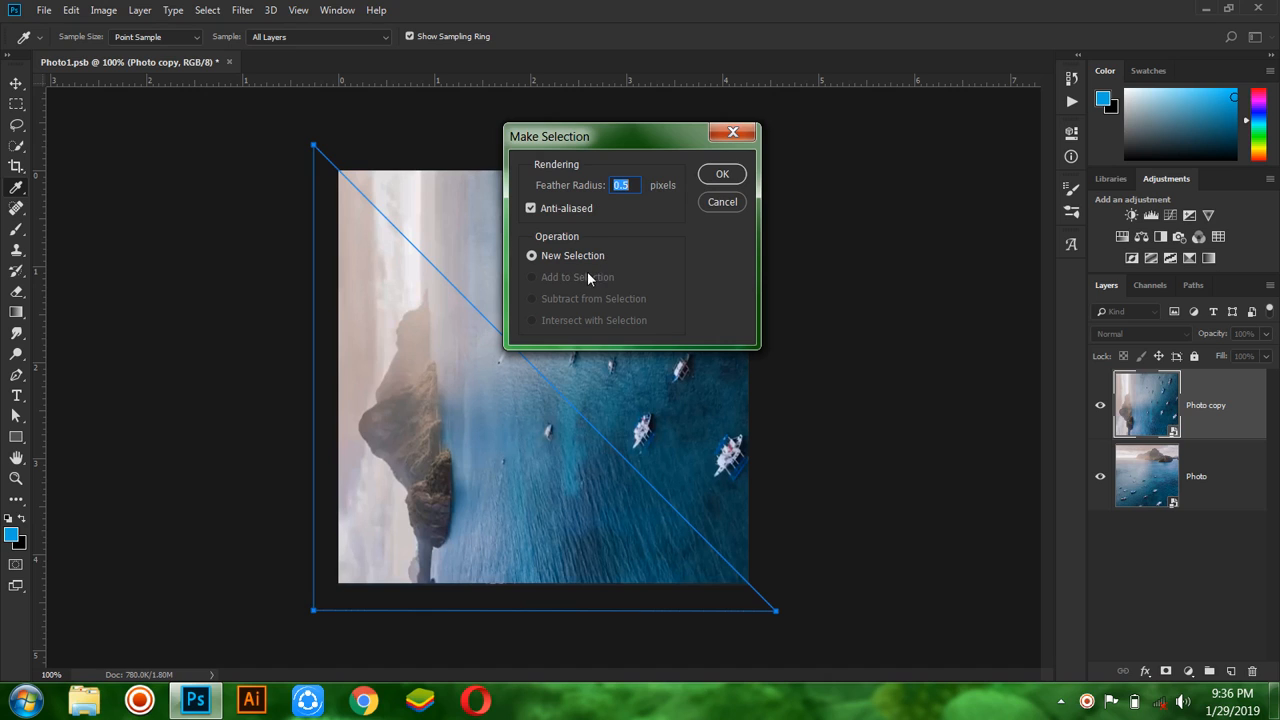
left_click(729, 178)
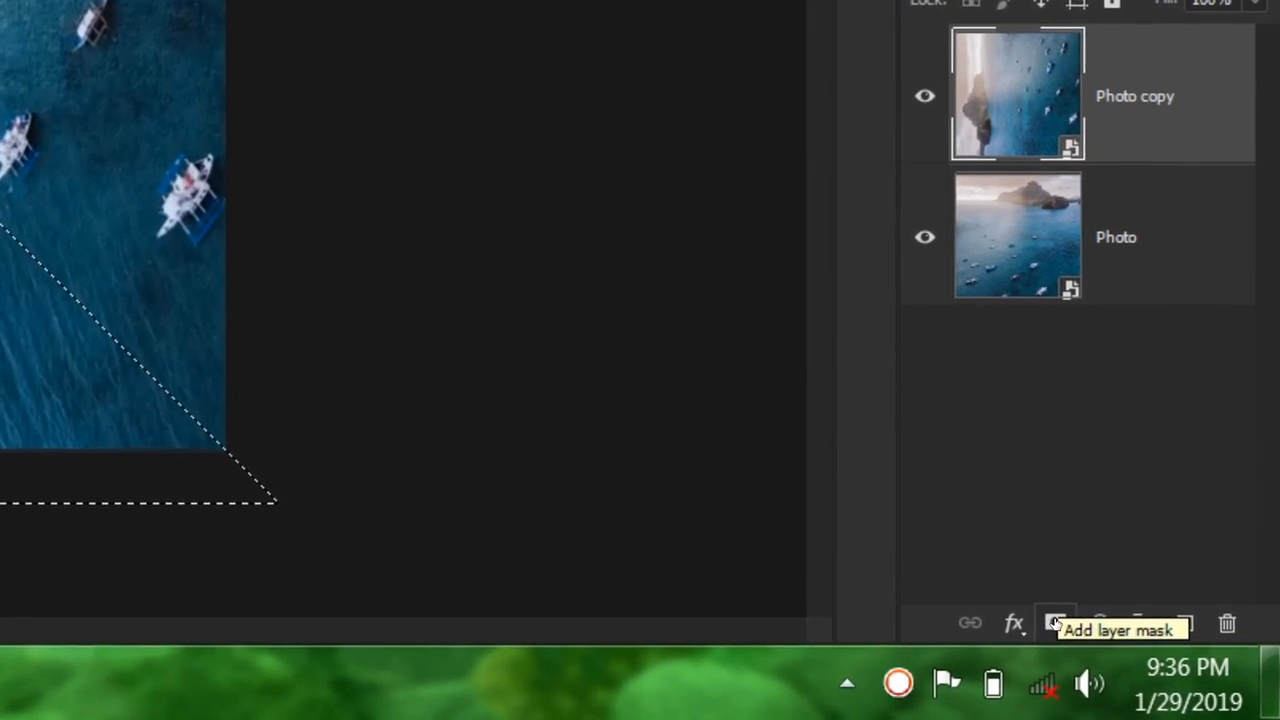
left_click(1055, 623)
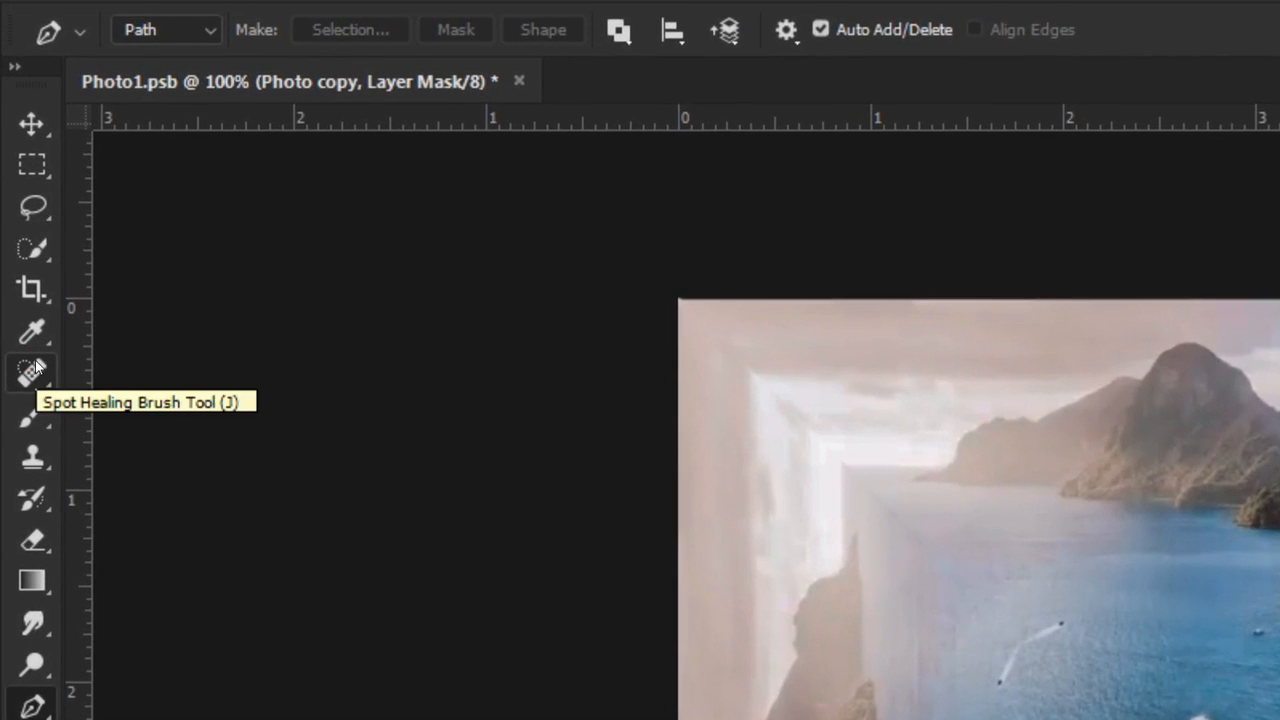
Choose the Spot Healing Brush tool and reduce its brush size to 20.
left_click(35, 368)
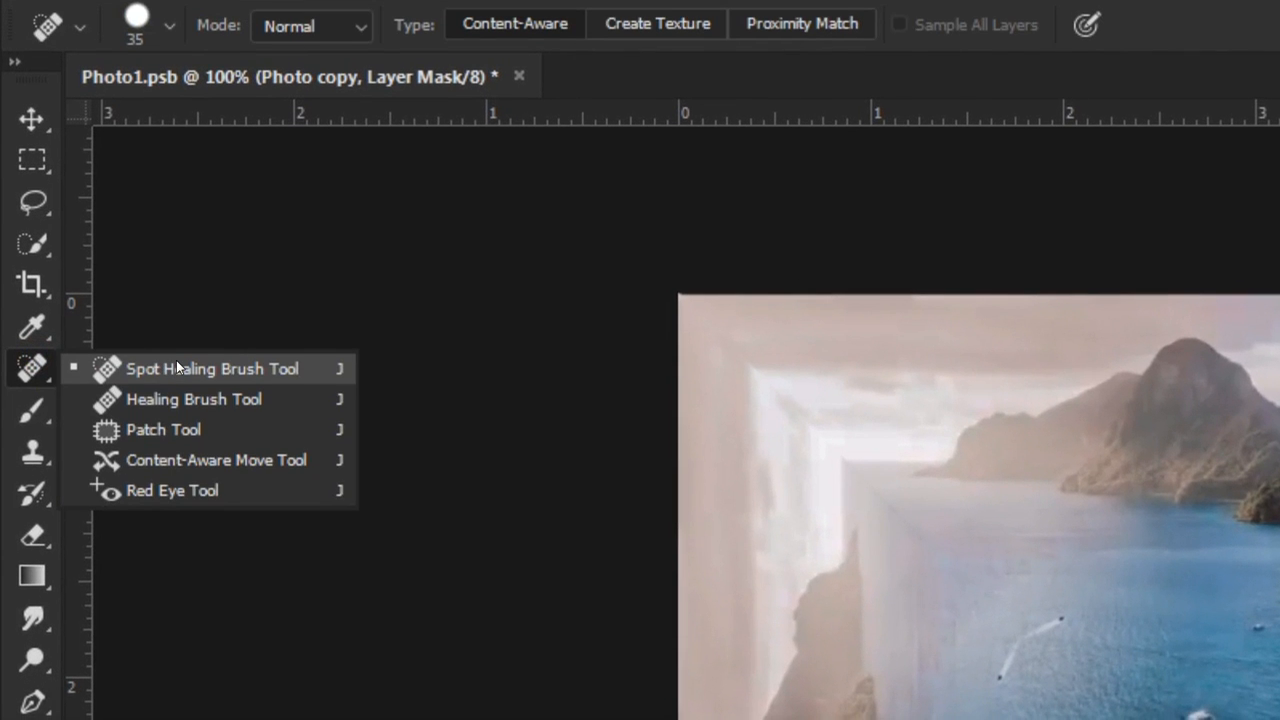
left_click(176, 368)
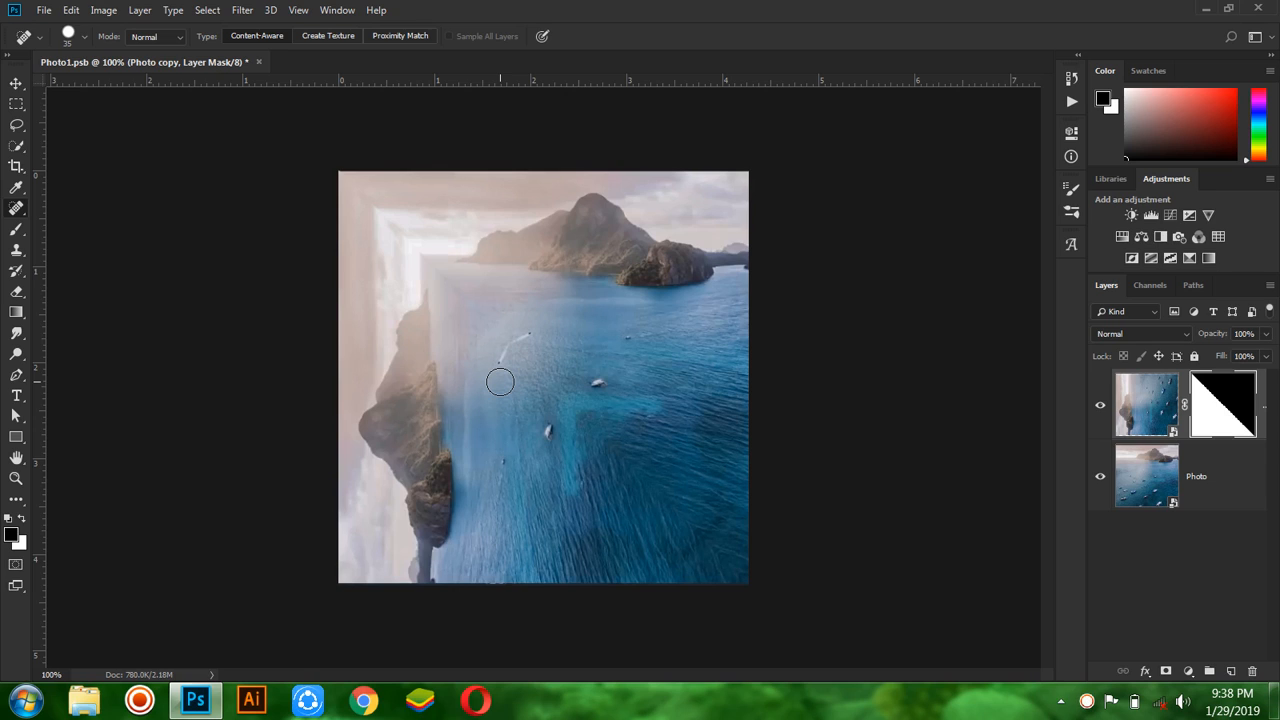
key("bracketleft")
left_click_drag(497, 363, 503, 356)
left_click(500, 354)
left_click_drag(502, 348, 509, 341)
Target the photo copy's image instead of its mask and rasterize the smart object for healing.
left_click(1150, 413)
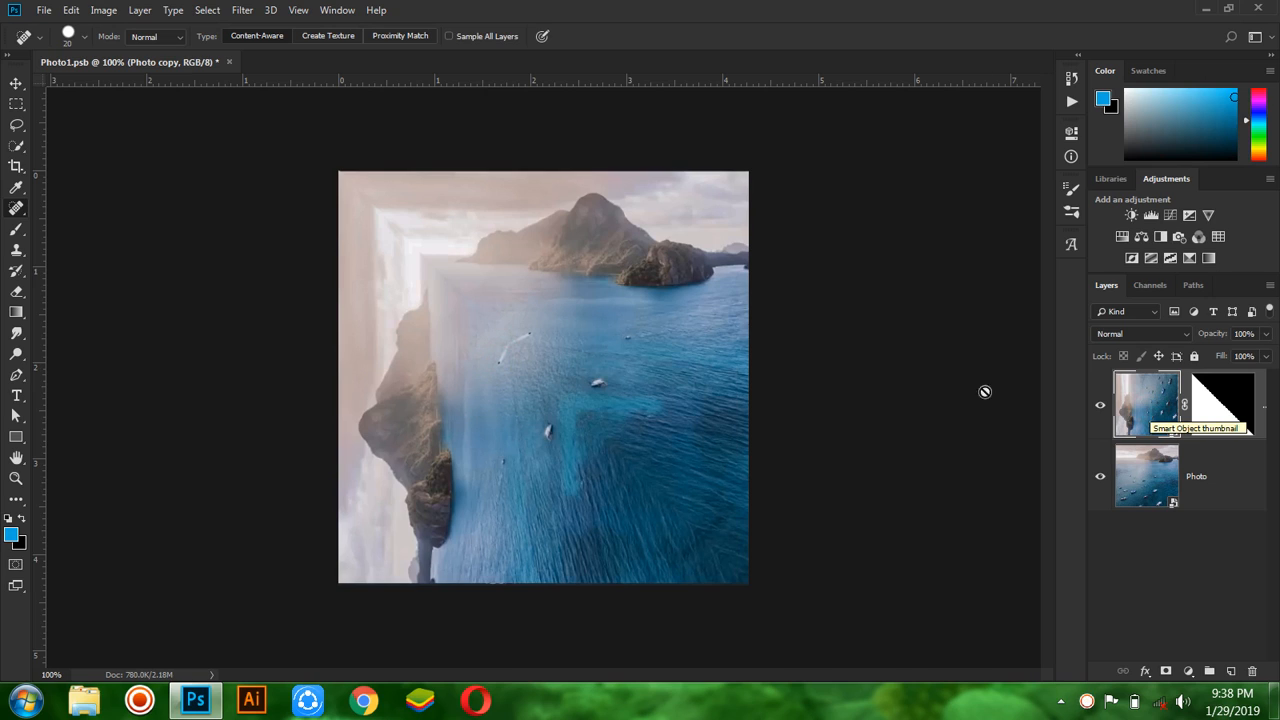
left_click(481, 376)
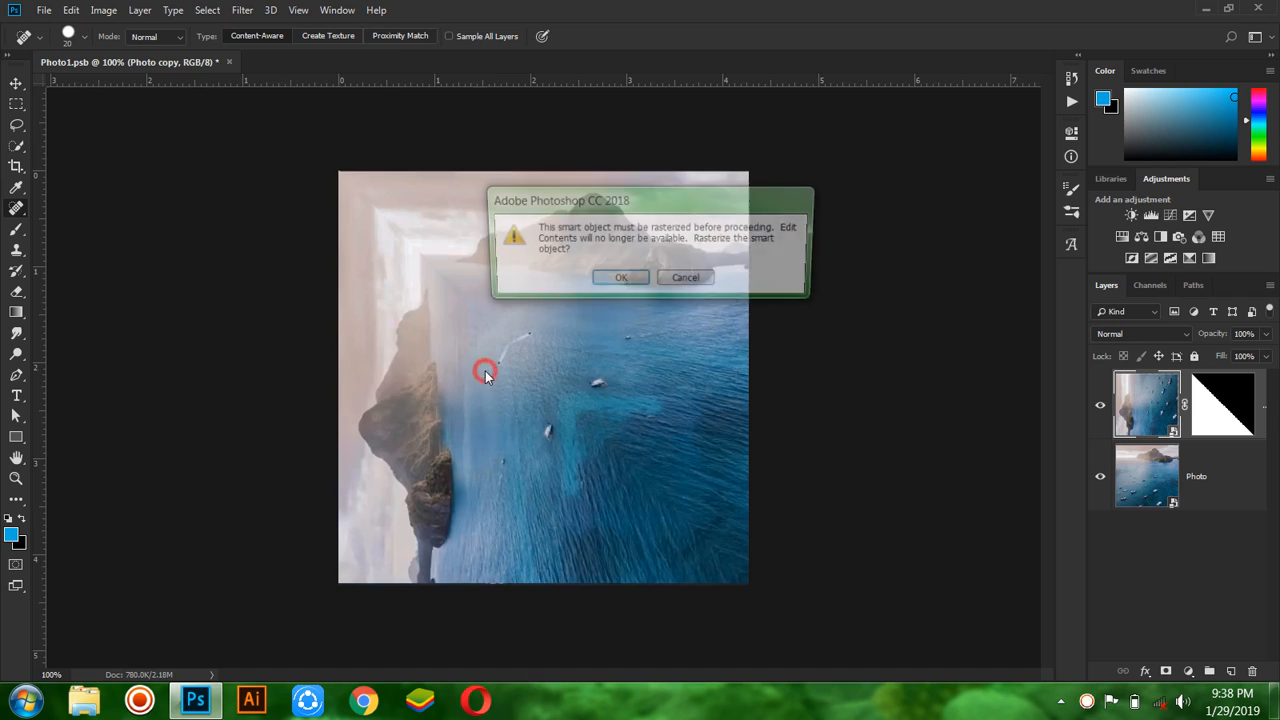
left_click(619, 280)
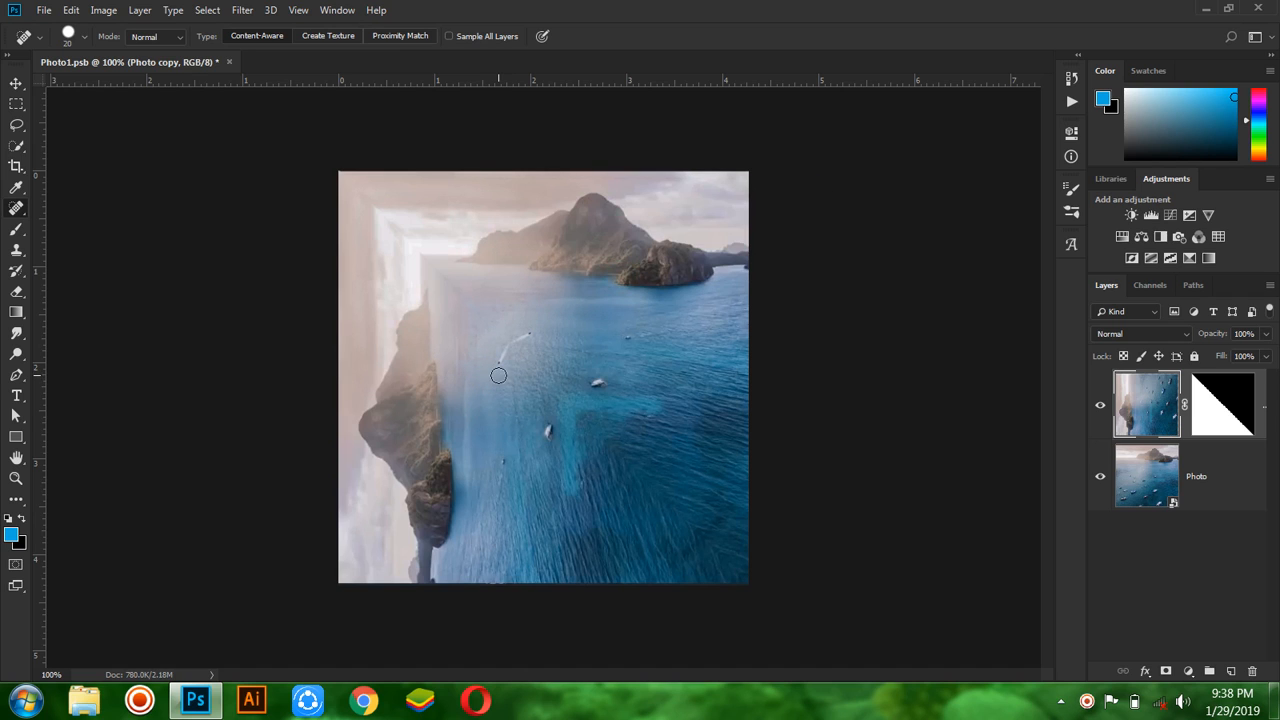
Remove the boats and boat wake from the water in the masked copy, between the sideways cliff and the diagonal, with content-aware healing.
left_click_drag(497, 373, 506, 353)
left_click_drag(541, 439, 550, 423)
left_click(502, 466)
left_click_drag(502, 467, 506, 463)
Load the triangular layer mask as a selection and add a new layer on top with the Soft Light blend mode.
left_click(1228, 405, "ctrl")
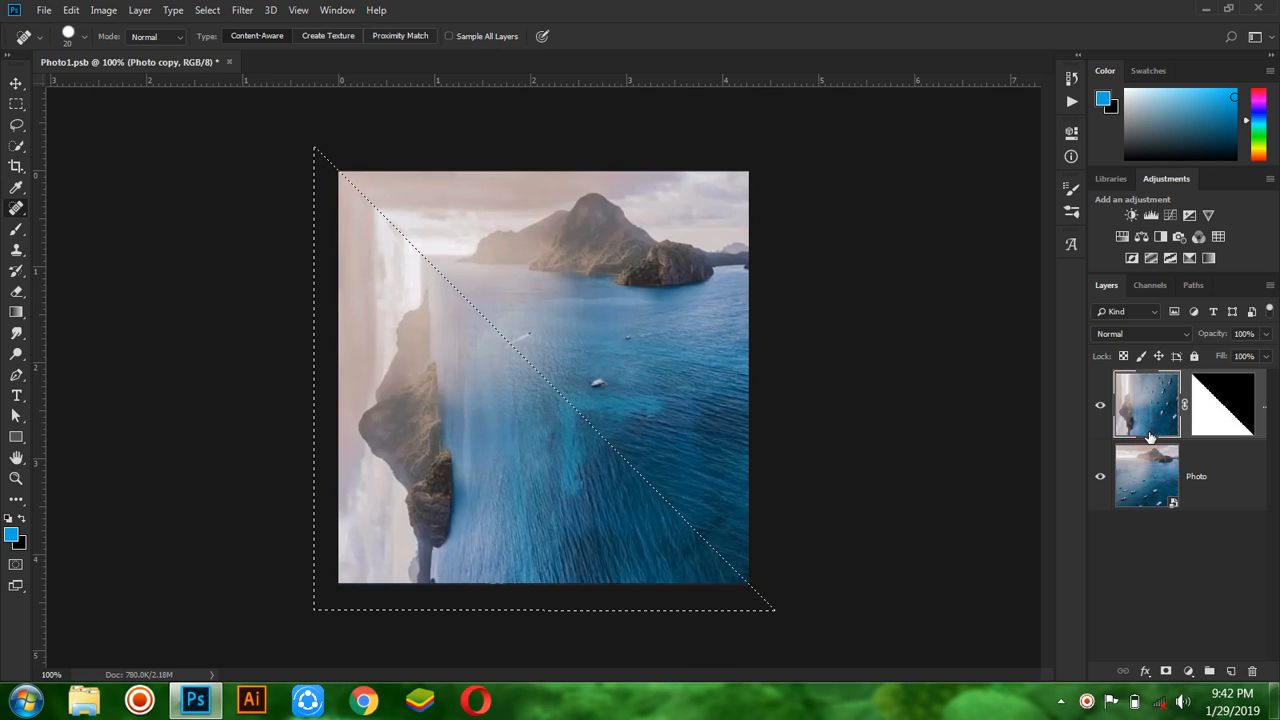
left_click(1231, 671)
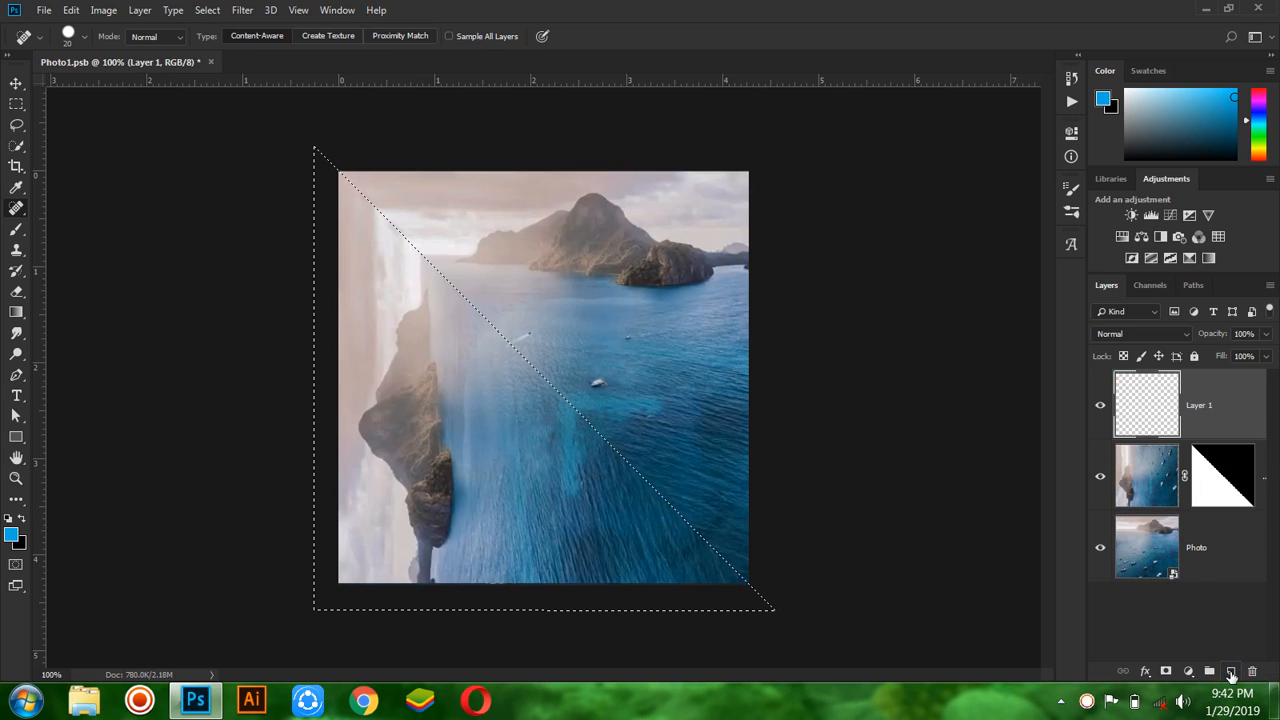
left_click(1164, 333)
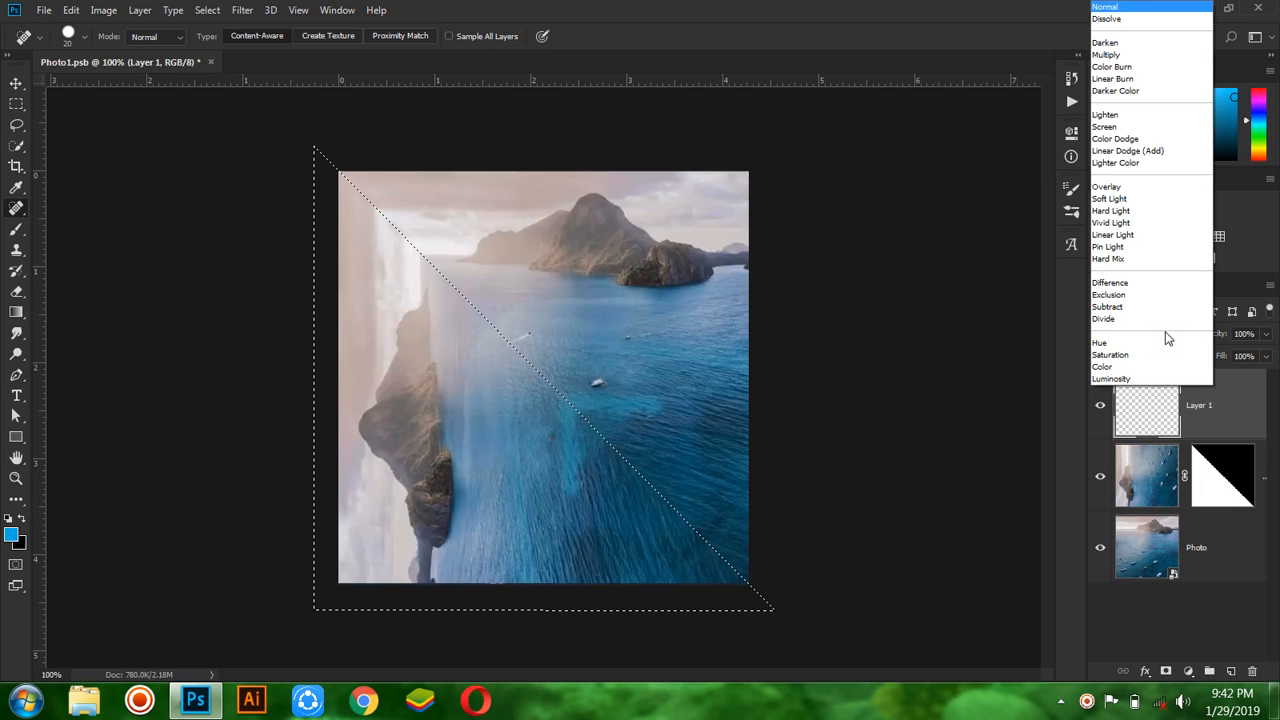
left_click(1118, 200)
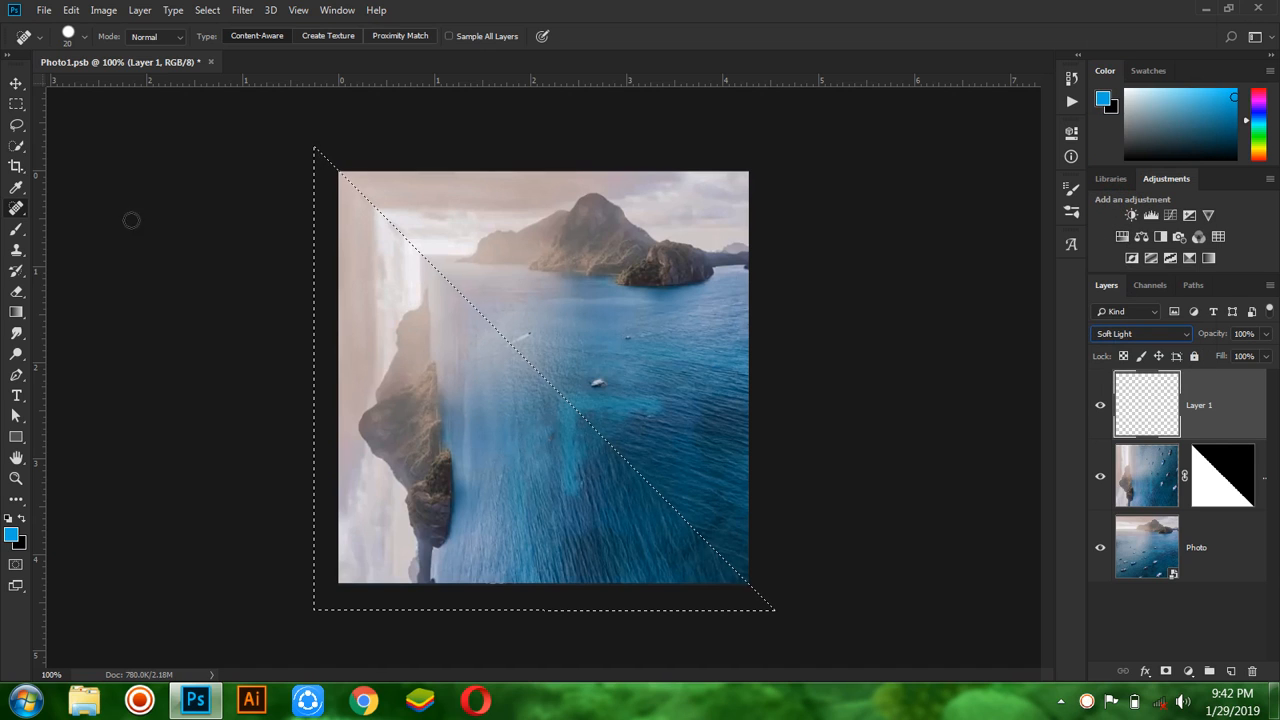
Choose the Brush tool and make black the foreground colour by swapping the foreground and background colours.
left_click(17, 230)
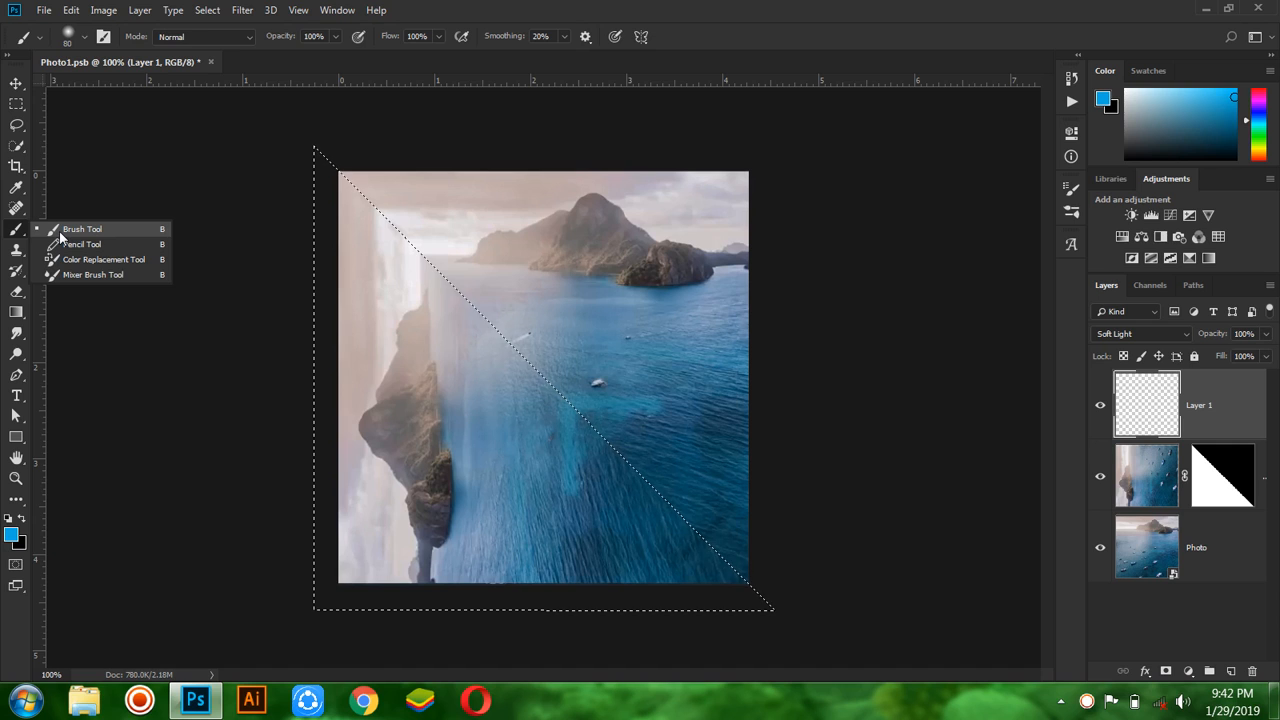
left_click(60, 231)
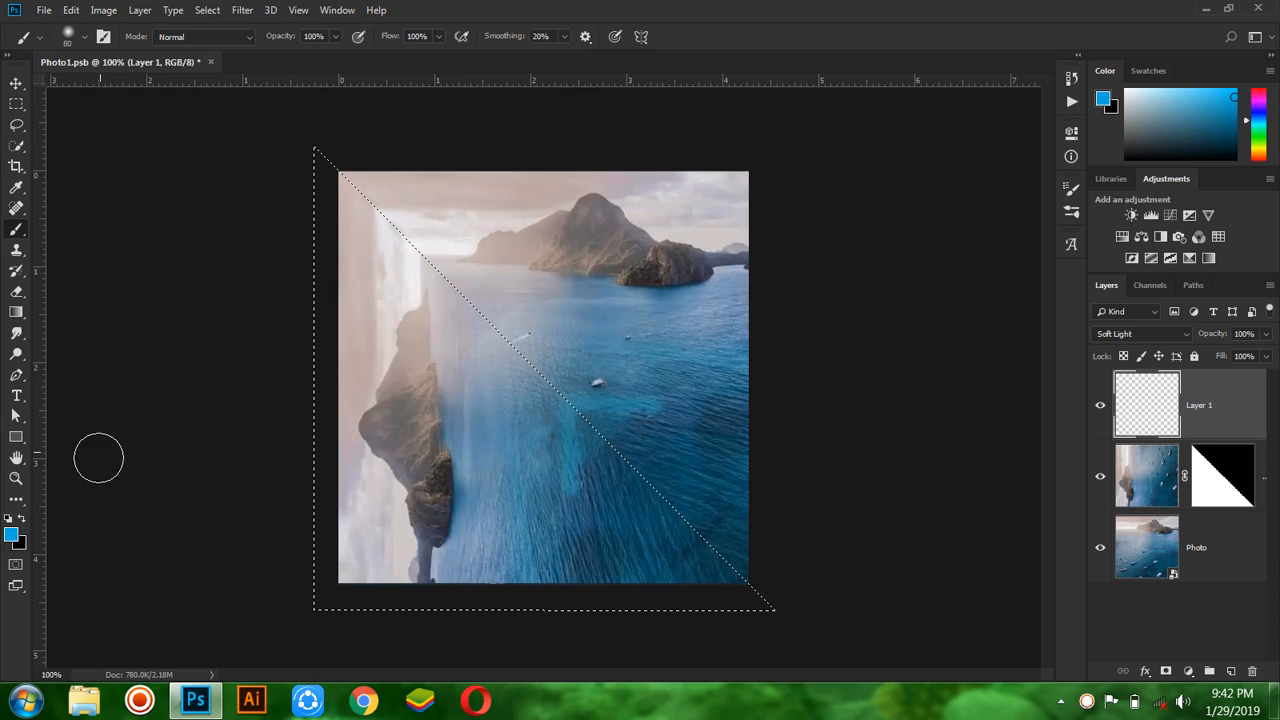
left_click(22, 518)
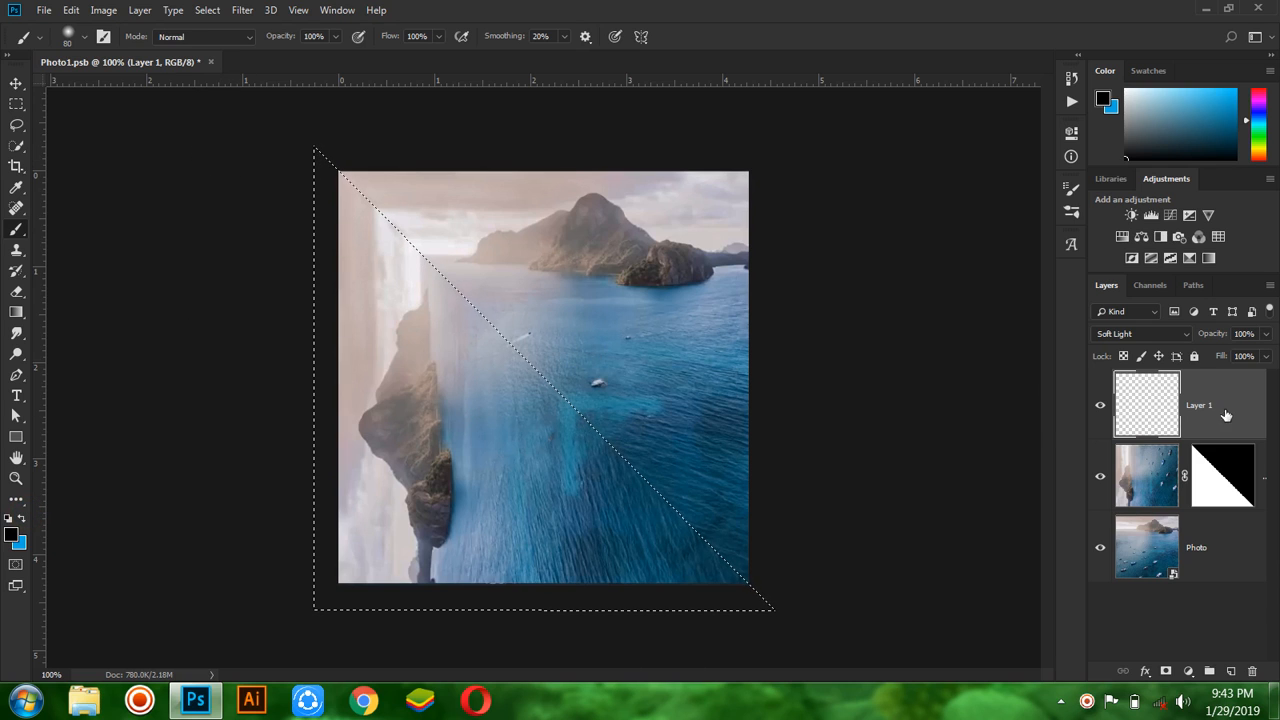
Set the opacity of the empty Soft Light layer to 50%.
left_click(1245, 334)
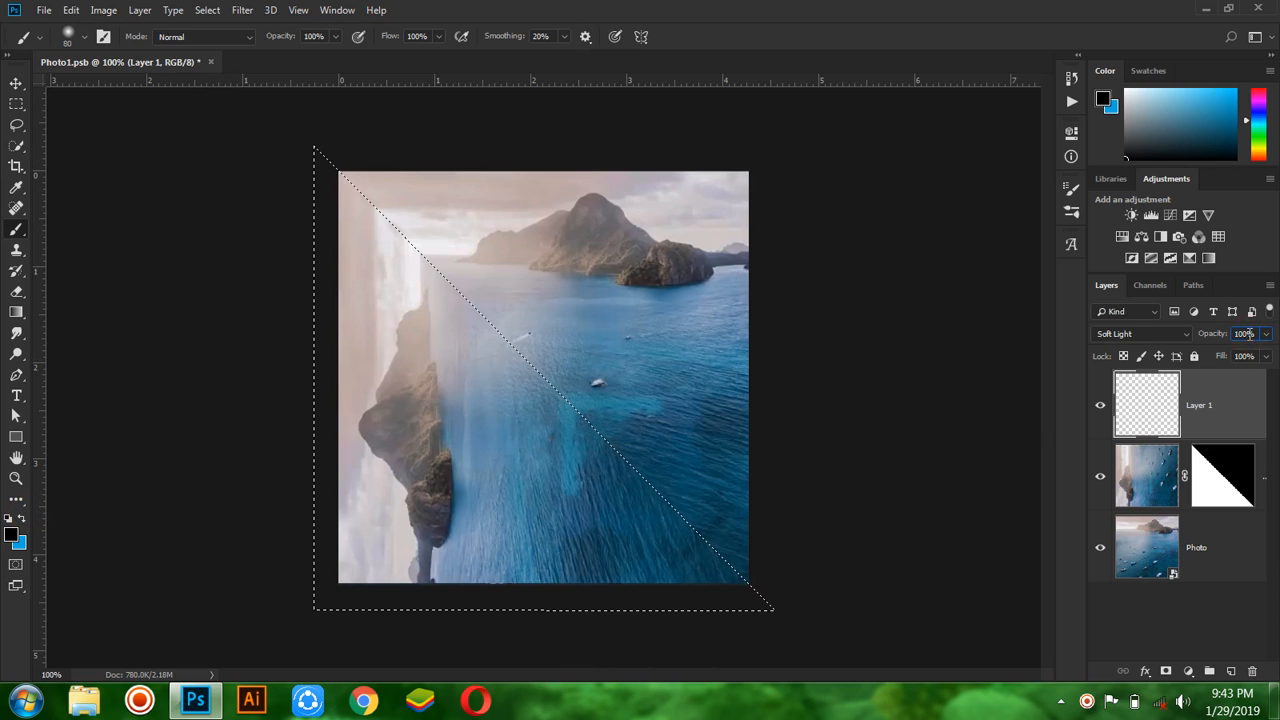
type("50")
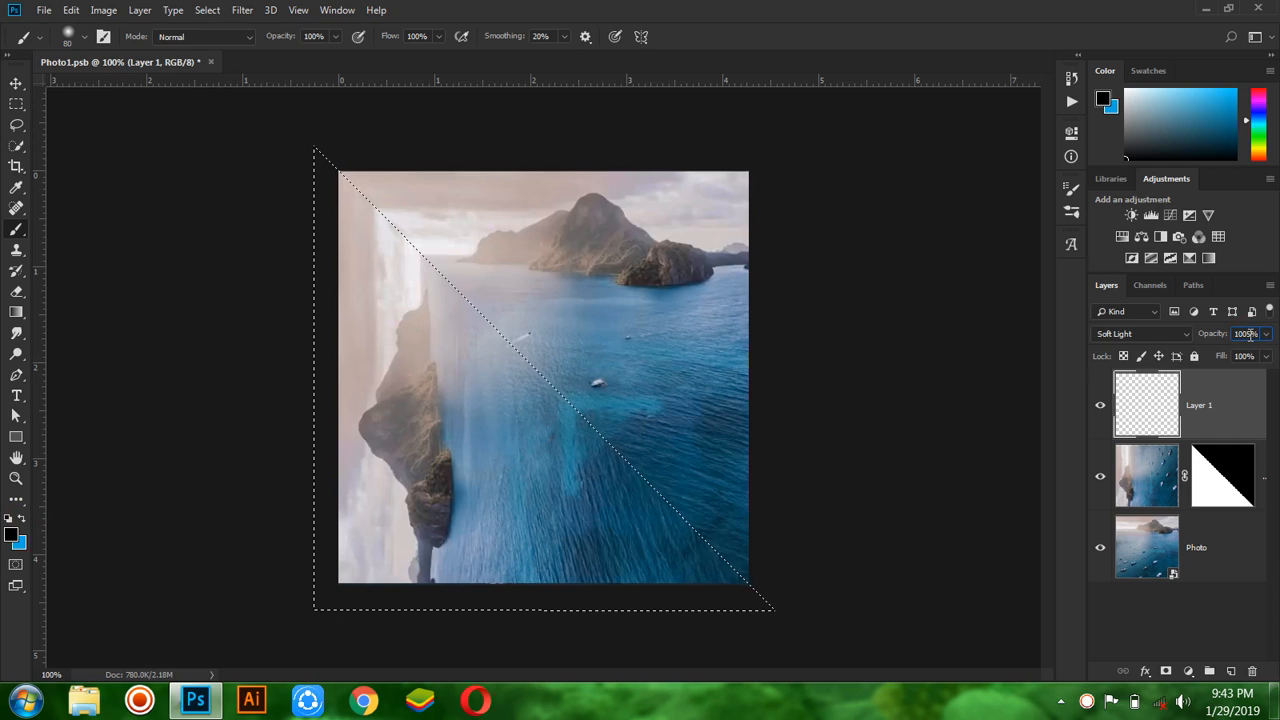
left_click_drag(1252, 336, 1218, 345)
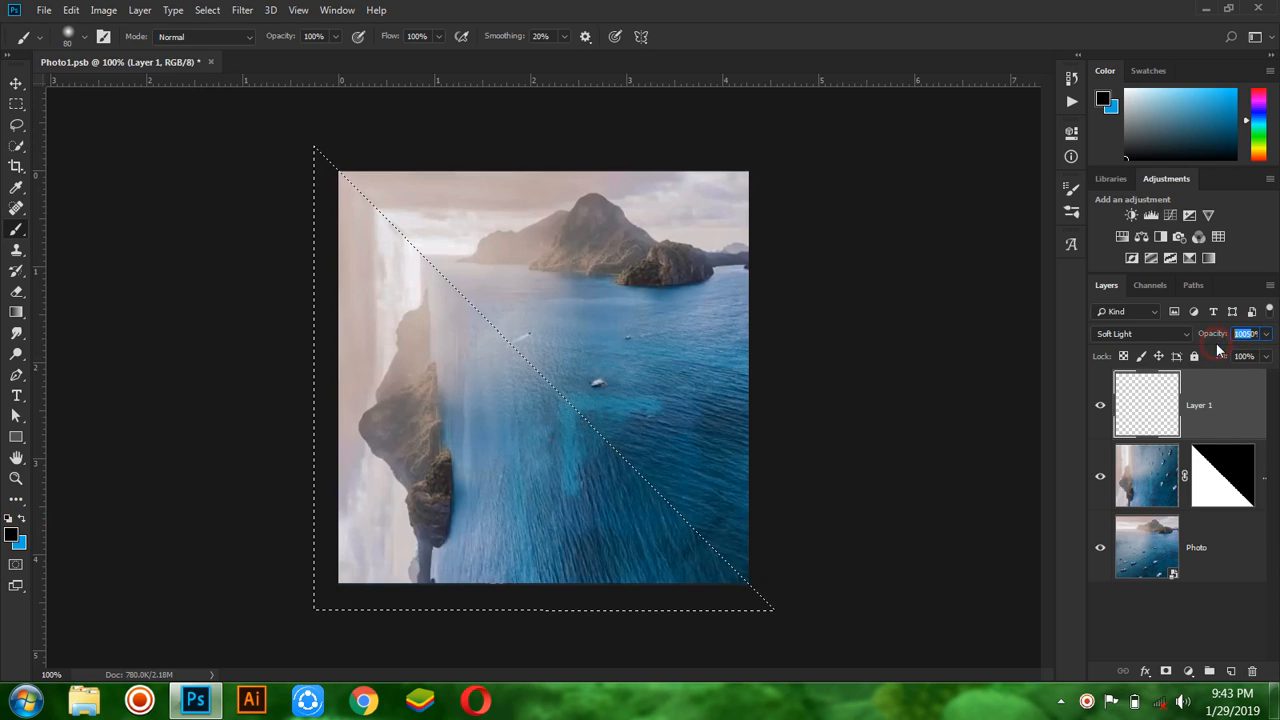
key("BackSpace")
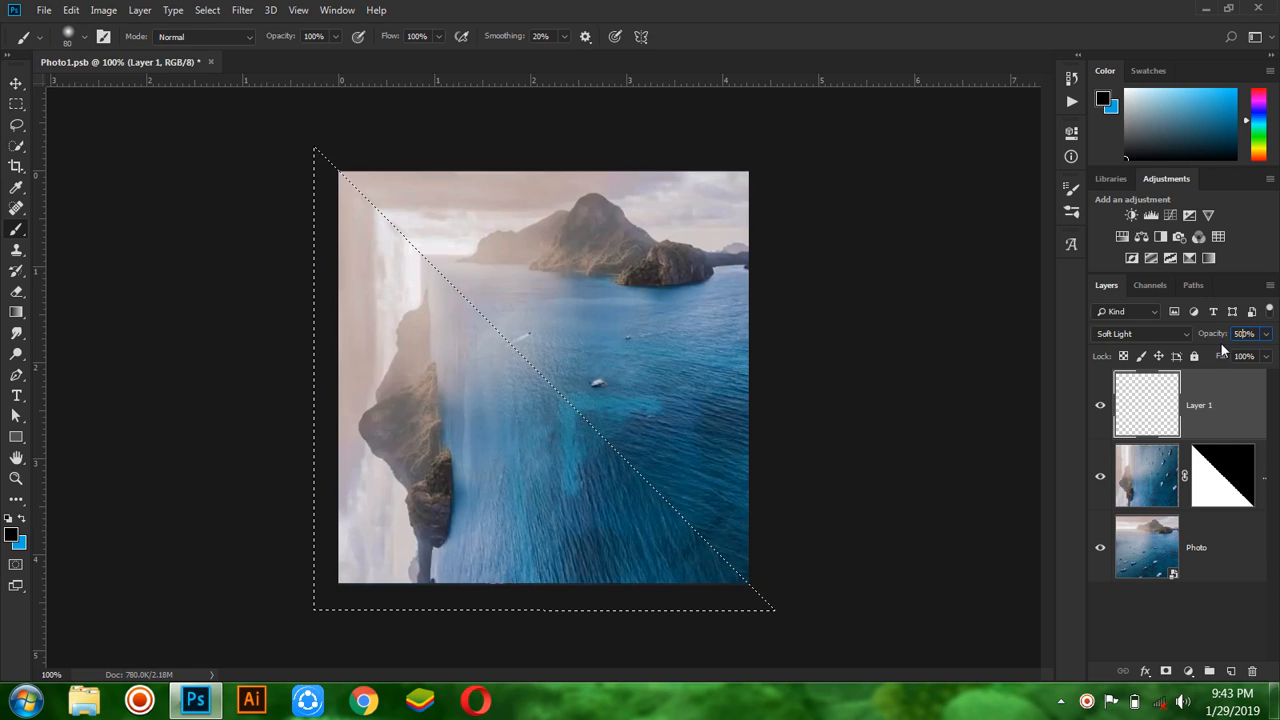
left_click_drag(1252, 334, 1226, 346)
key("BackSpace")
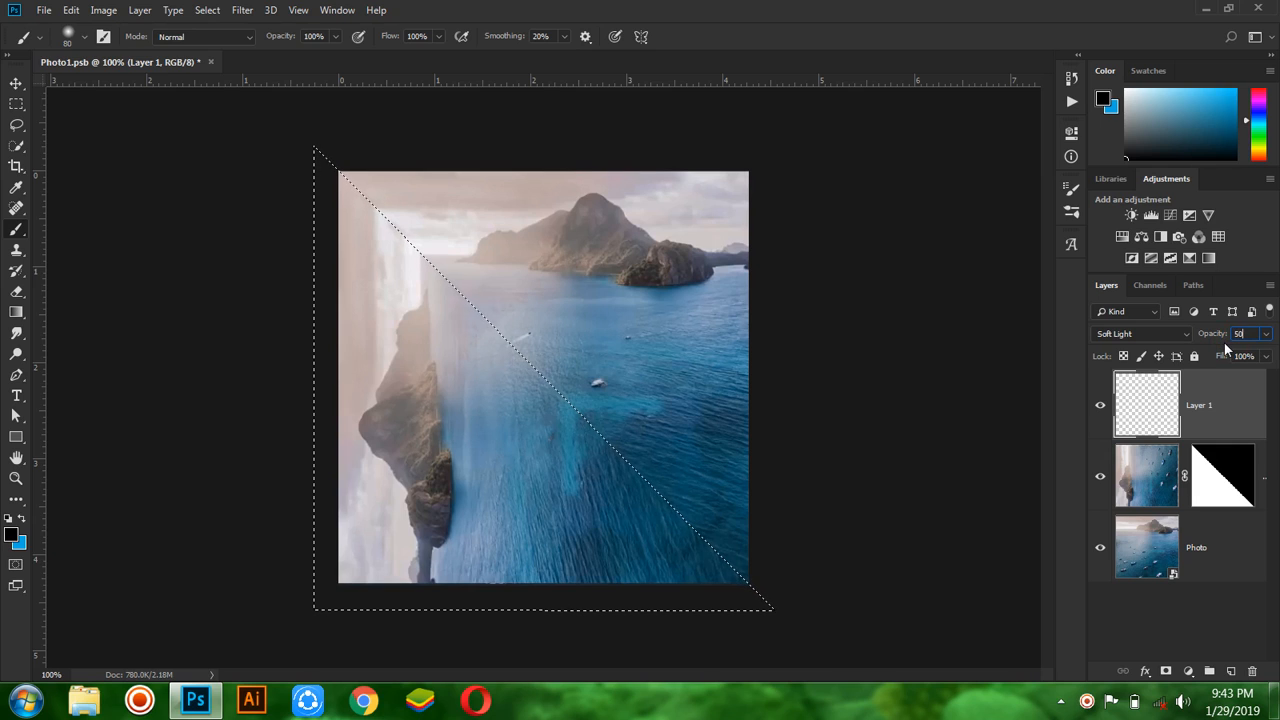
left_click(1214, 334)
With the 80 px Soft Round brush, paint a straight black shadow along the diagonal fold inside the triangular selection, and deselect.
left_click(68, 37)
left_click(60, 231)
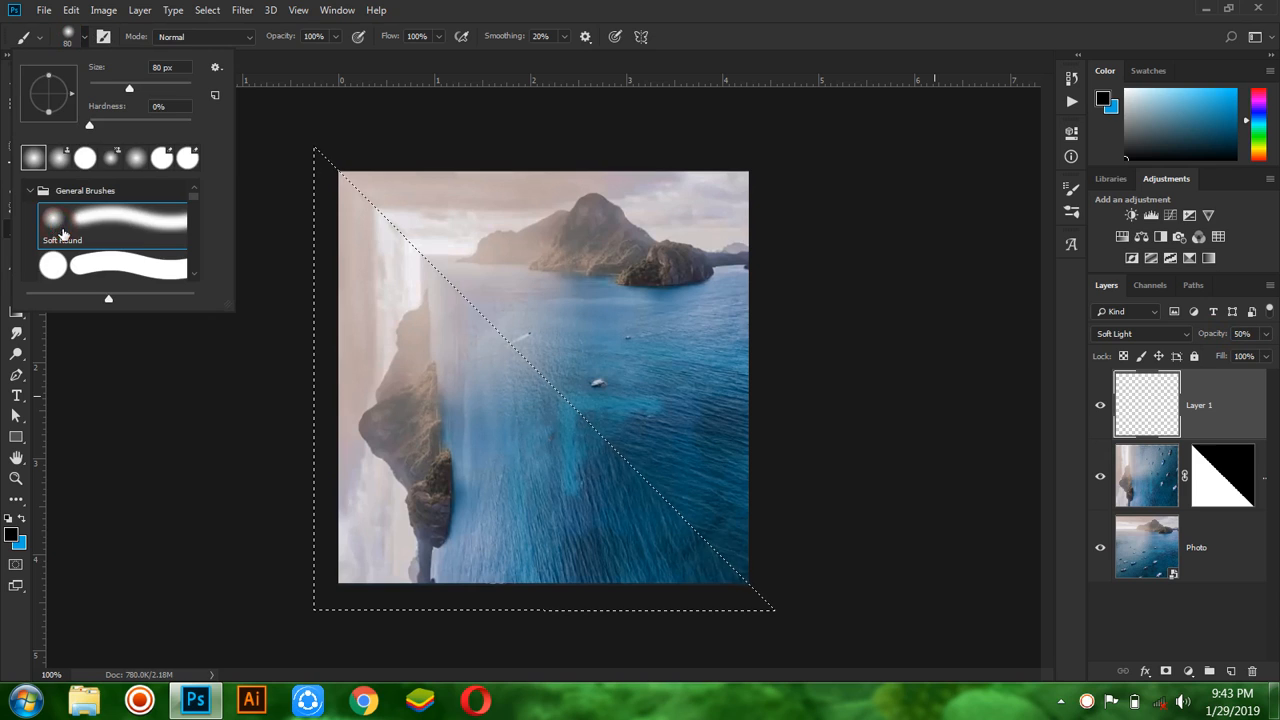
left_click(60, 231)
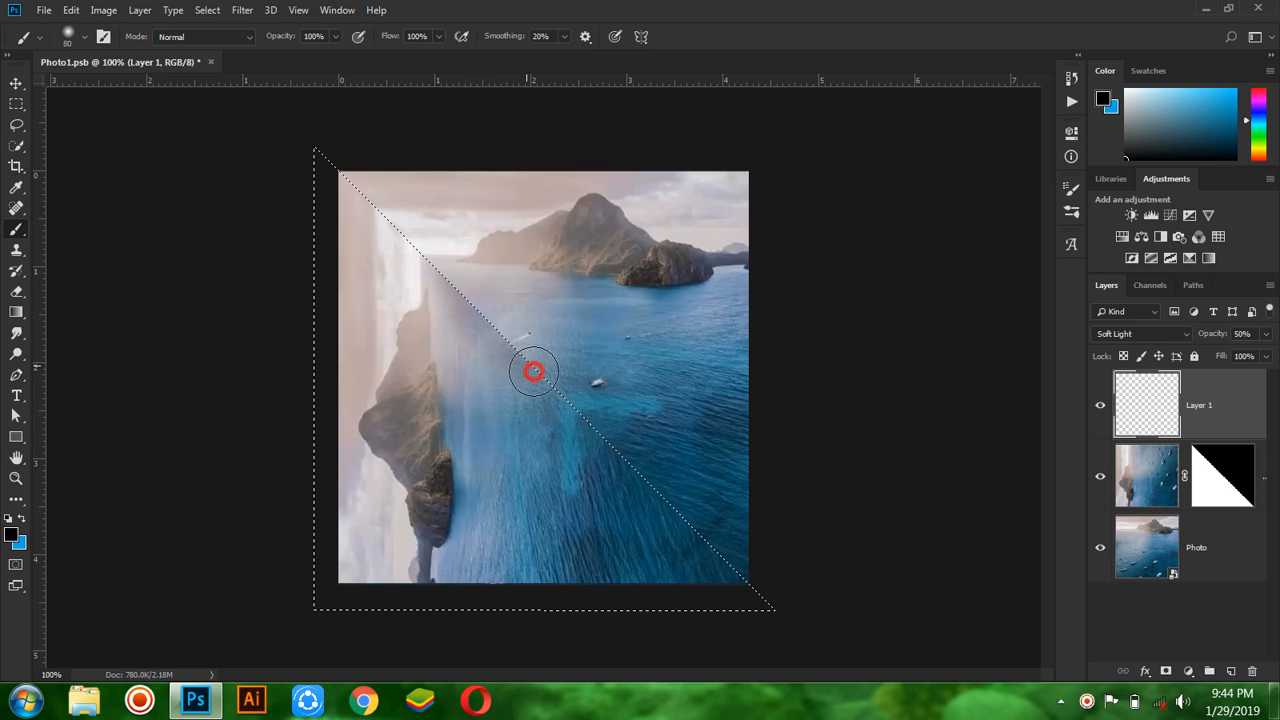
left_click(744, 576, "shift")
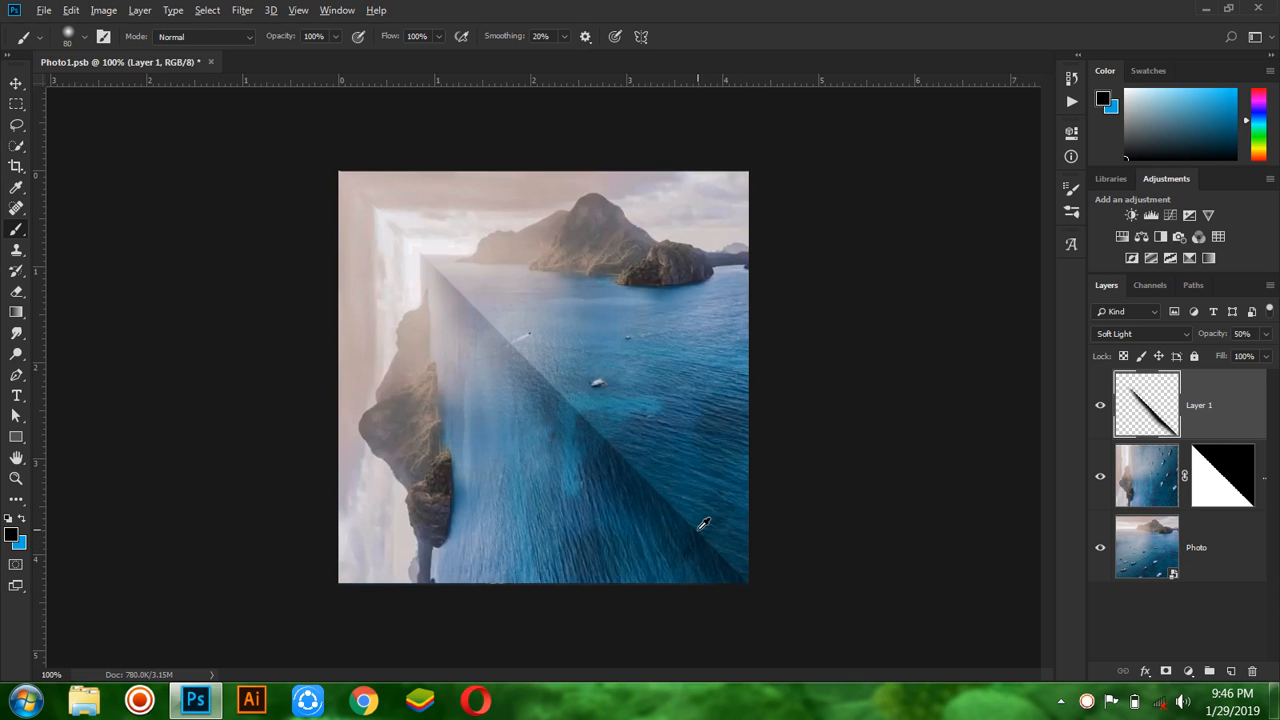
scroll(693, 524, "up", 6)
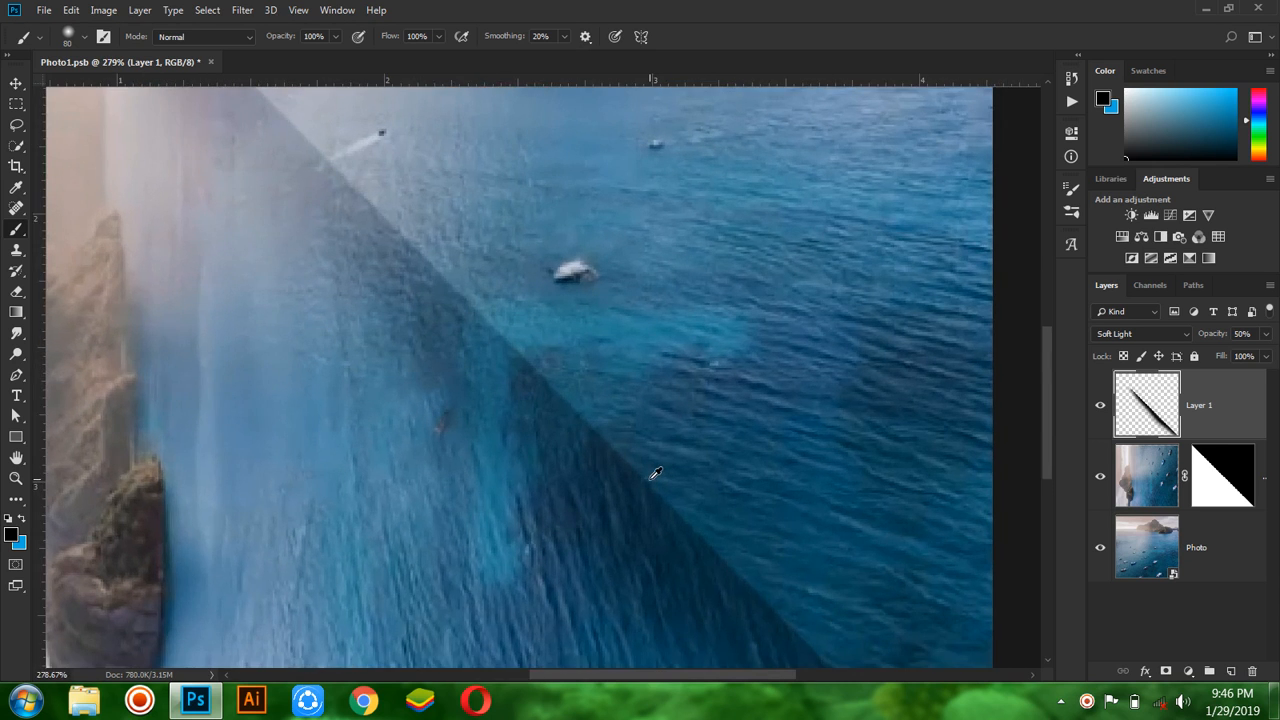
scroll(655, 462, "down", 5)
scroll(737, 191, "up", 2)
scroll(663, 437, "down", 4)
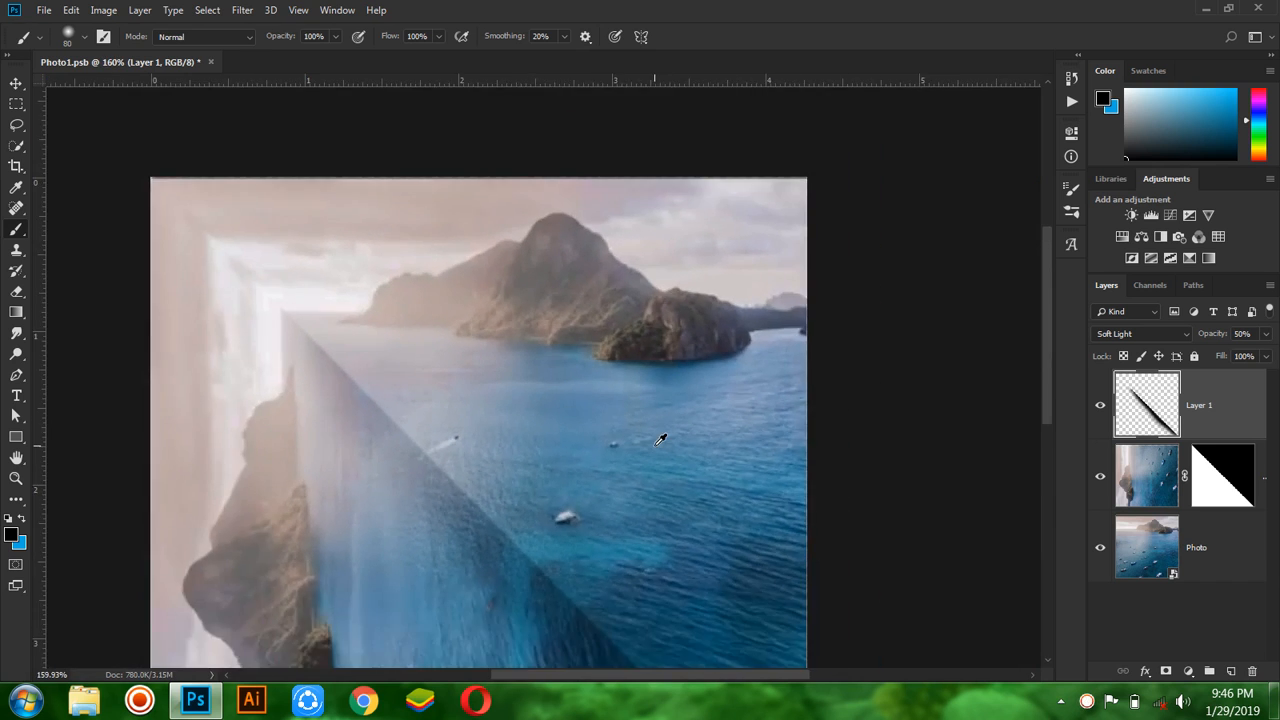